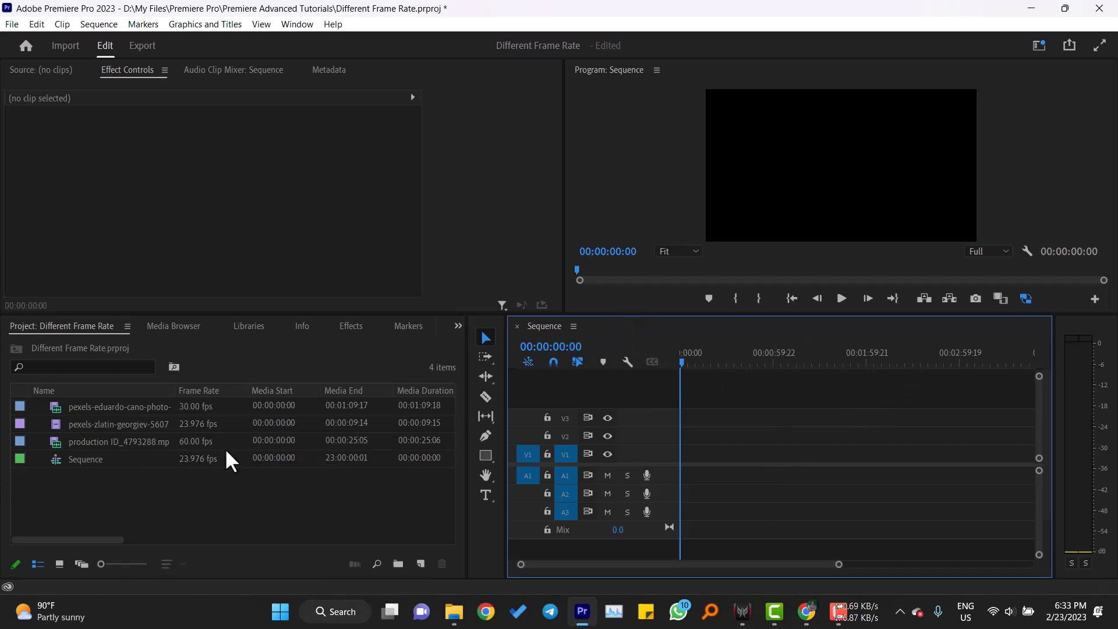
Place the 60 fps production ID_4793288 clip at the sequence start, keeping the existing sequence settings, and set its scale to 137
left_click_drag(157, 441, 676, 472)
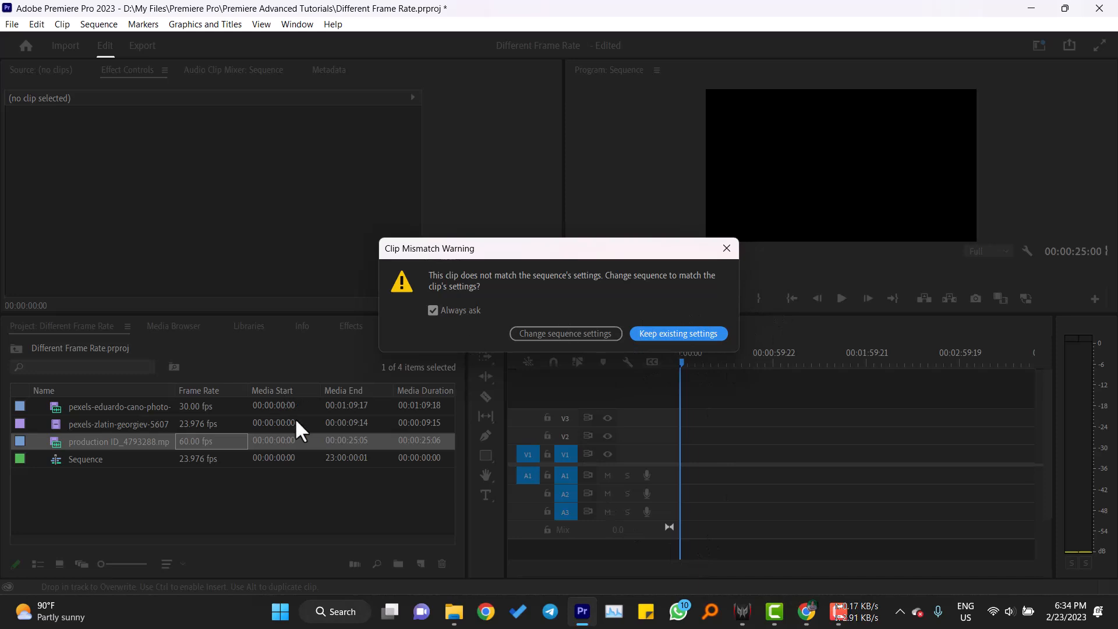
left_click(686, 334)
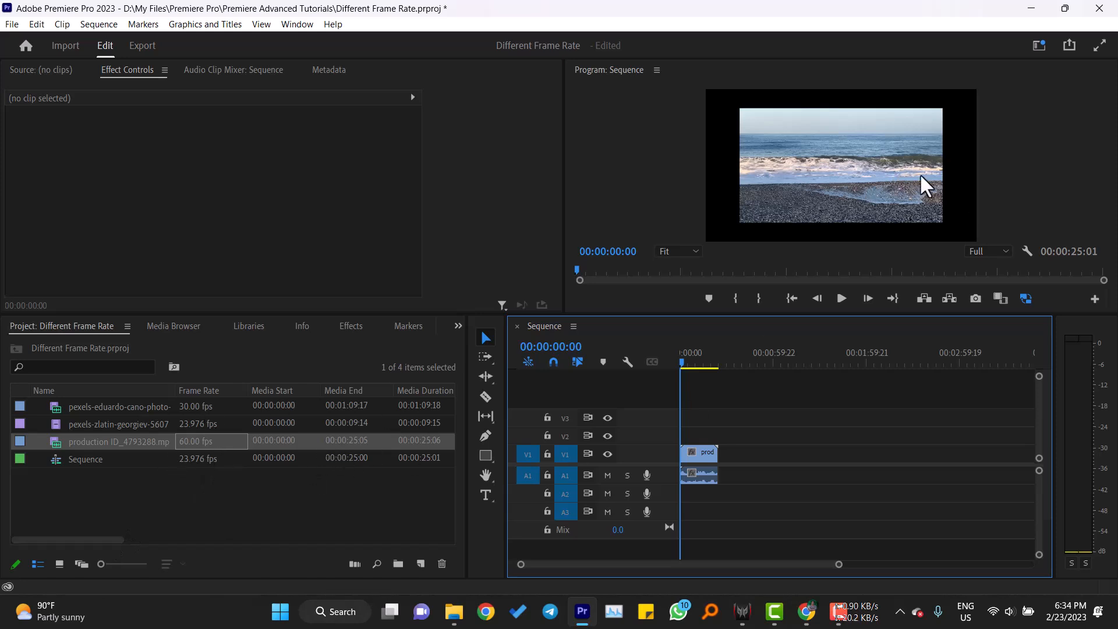
left_click(708, 453)
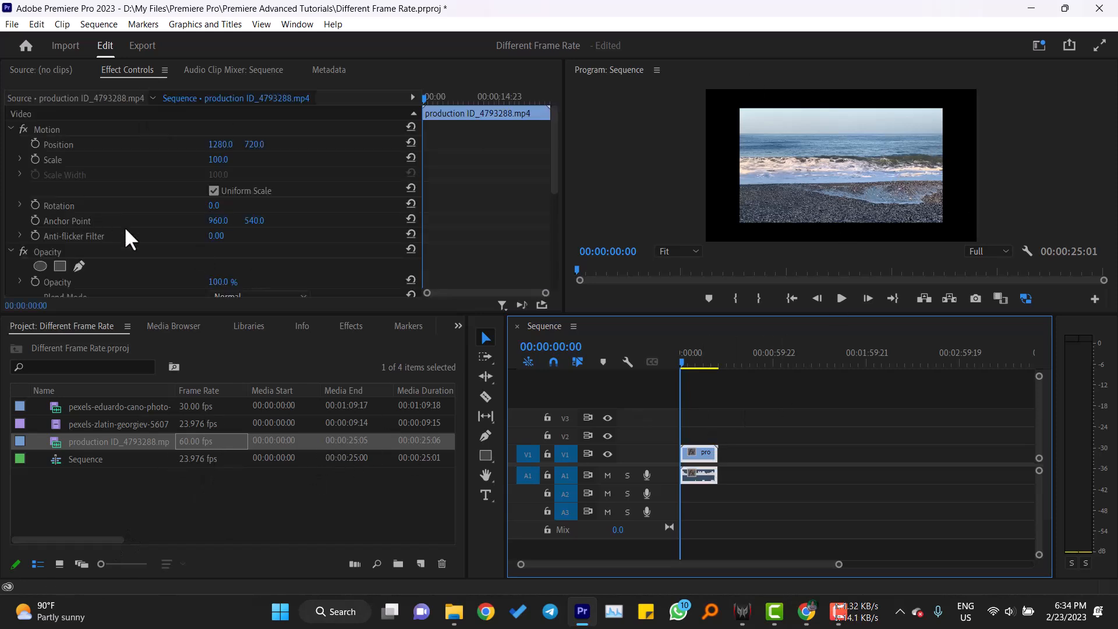
left_click_drag(217, 161, 229, 159)
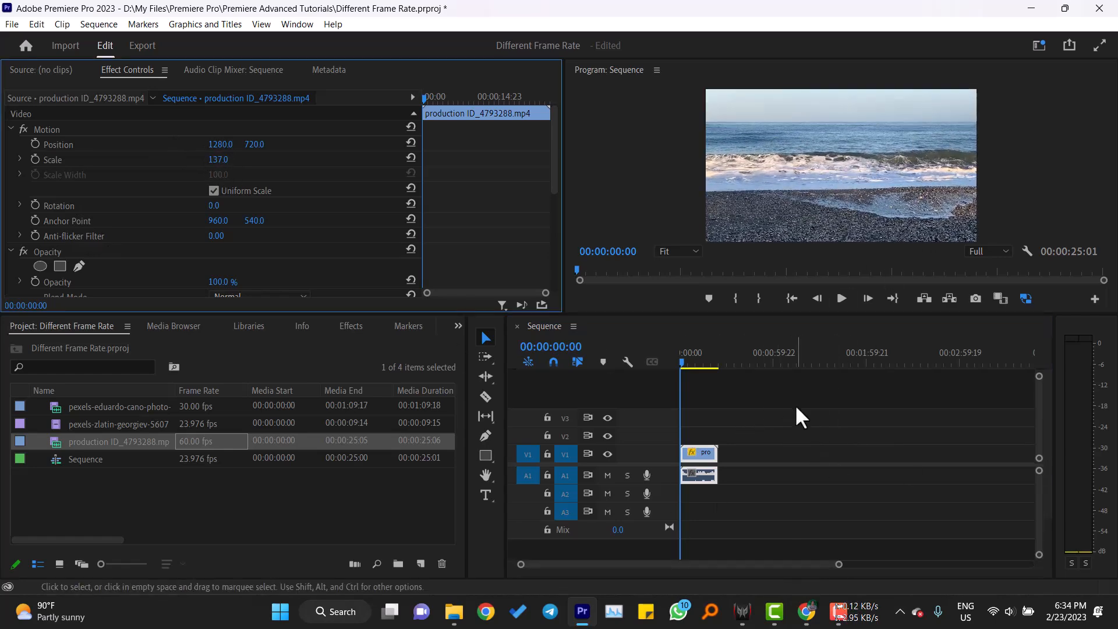
Play back the 60 fps clip in the sequence and compare its motion with its listed frame rate
key("space")
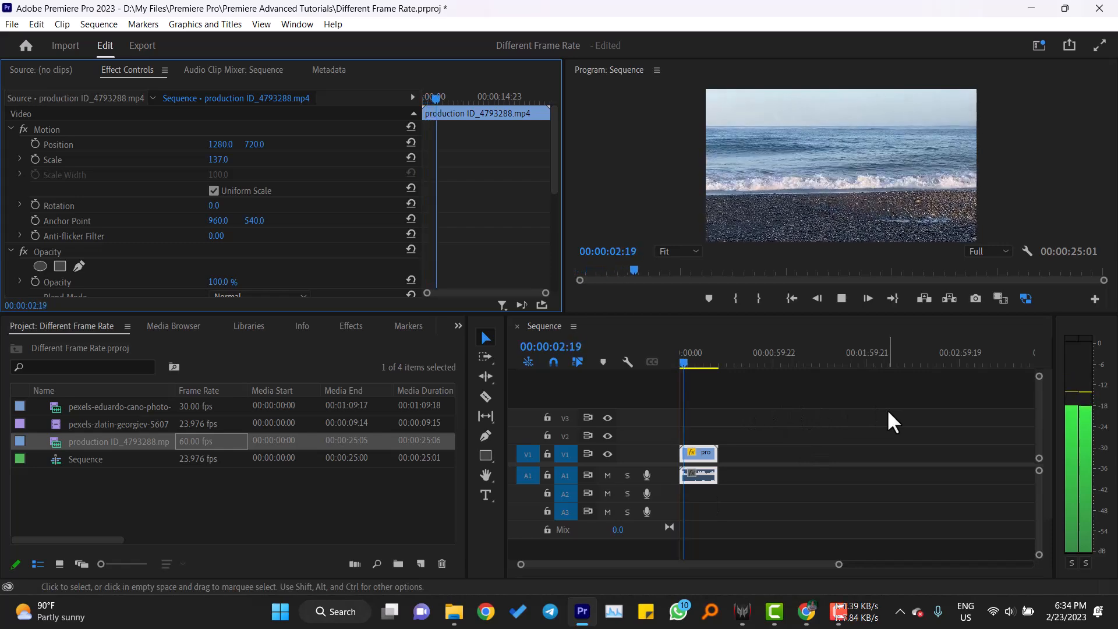
key("space")
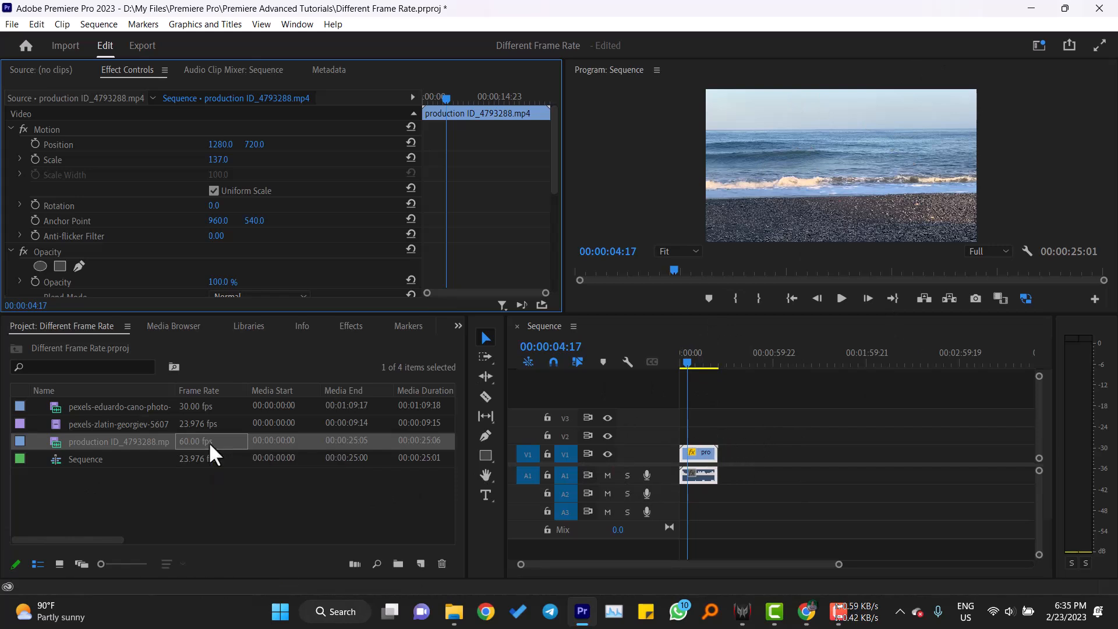
mouse_move(209, 441)
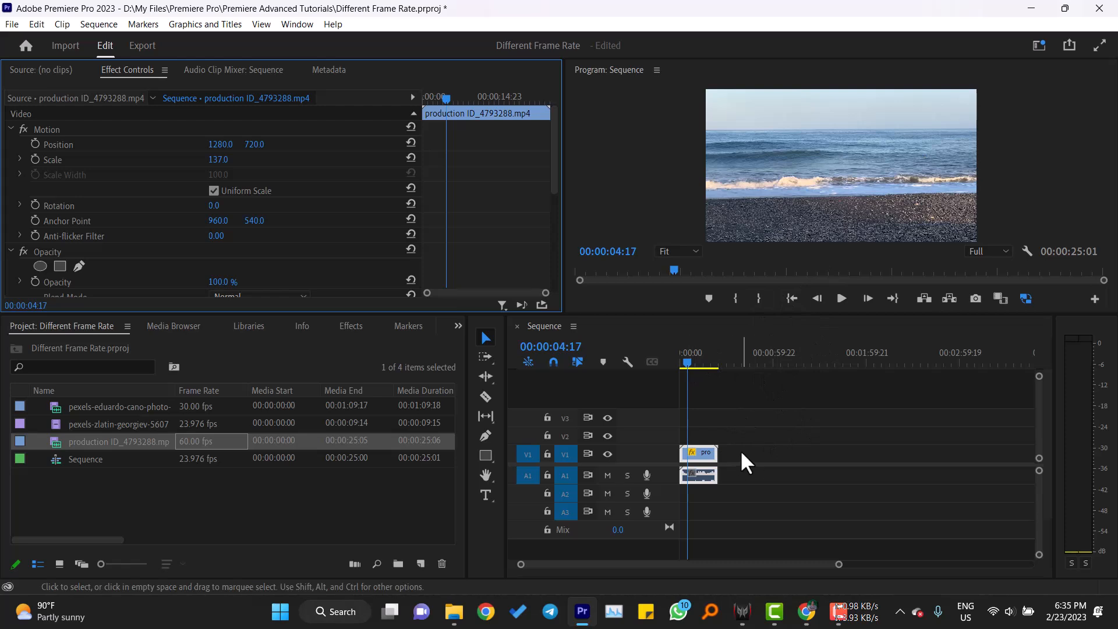
Replace the timeline clip with the 23.976 fps pexels sunset clip at the sequence start and play it back
left_click_drag(742, 453, 676, 474)
key("Delete")
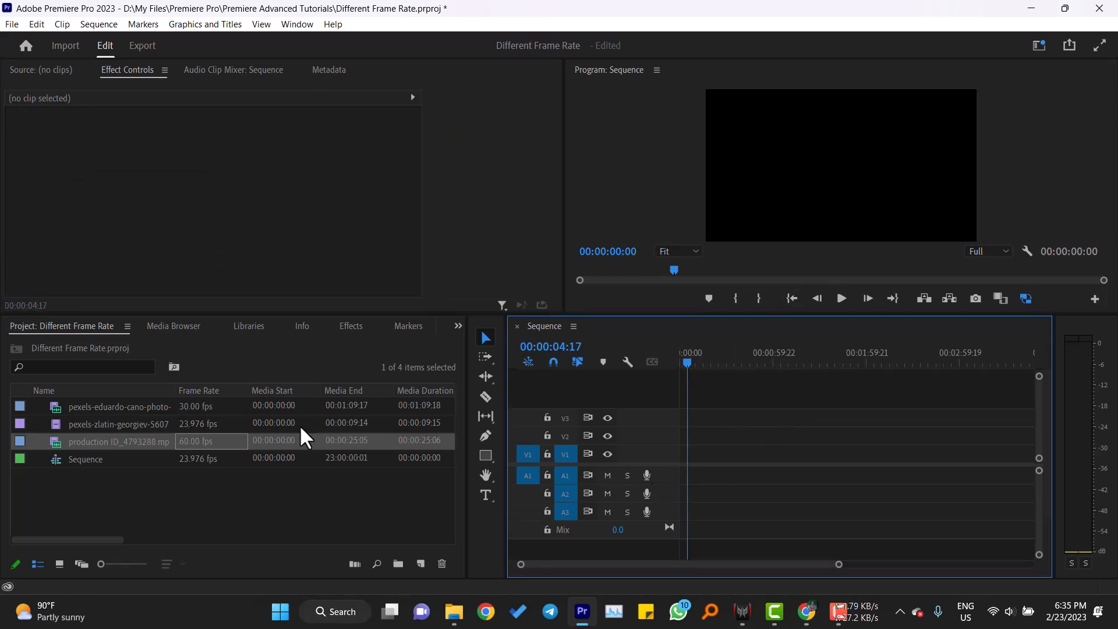
left_click_drag(165, 424, 687, 461)
left_click_drag(687, 364, 631, 382)
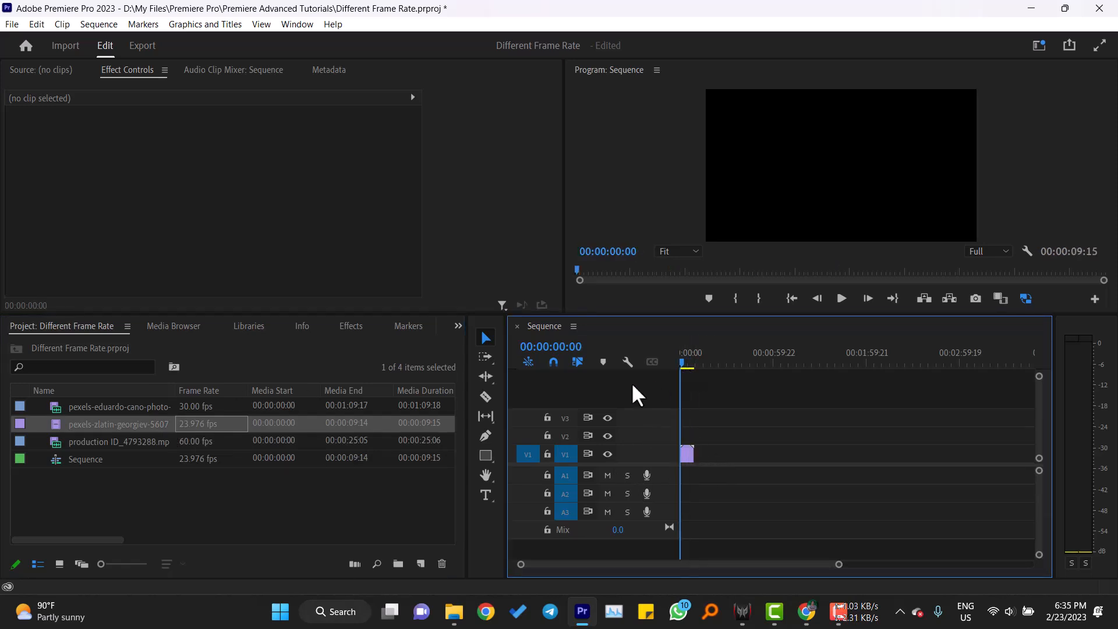
key("space")
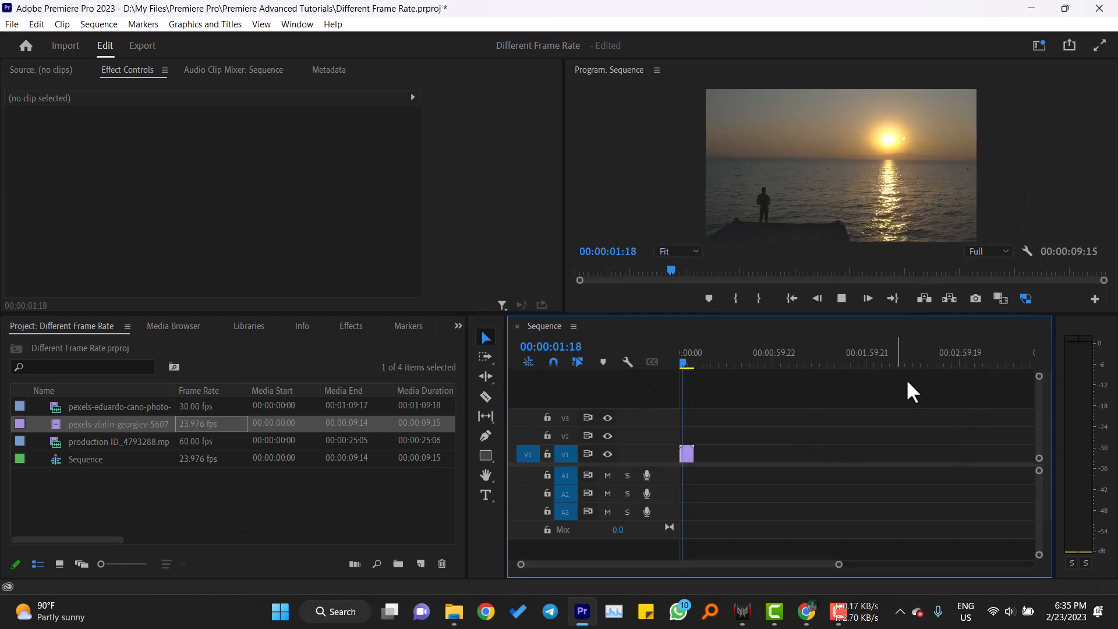
key("space")
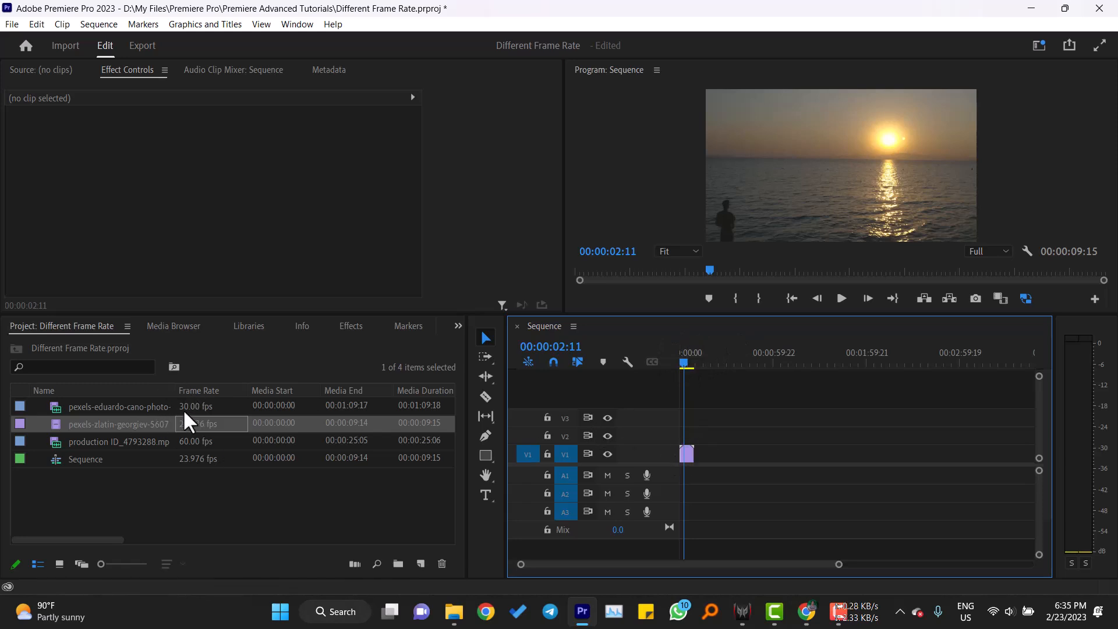
Place the 30 fps pexels beach clip on V1 after a gap behind the sunset clip and preview it
left_click(118, 407)
left_click_drag(103, 404, 751, 463)
left_click(729, 363)
left_click_drag(731, 362, 736, 362)
key("space")
key("space")
Set the beach clip's scale to 135 so it fills the frame, and play it back
left_click(795, 455)
left_click_drag(218, 159, 285, 159)
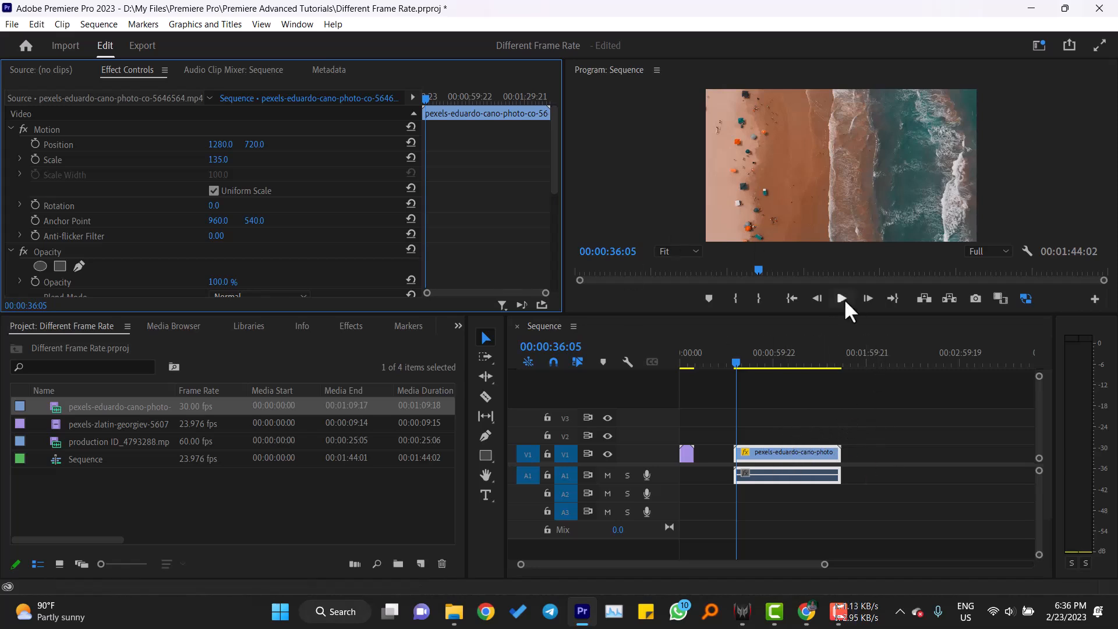
key("space")
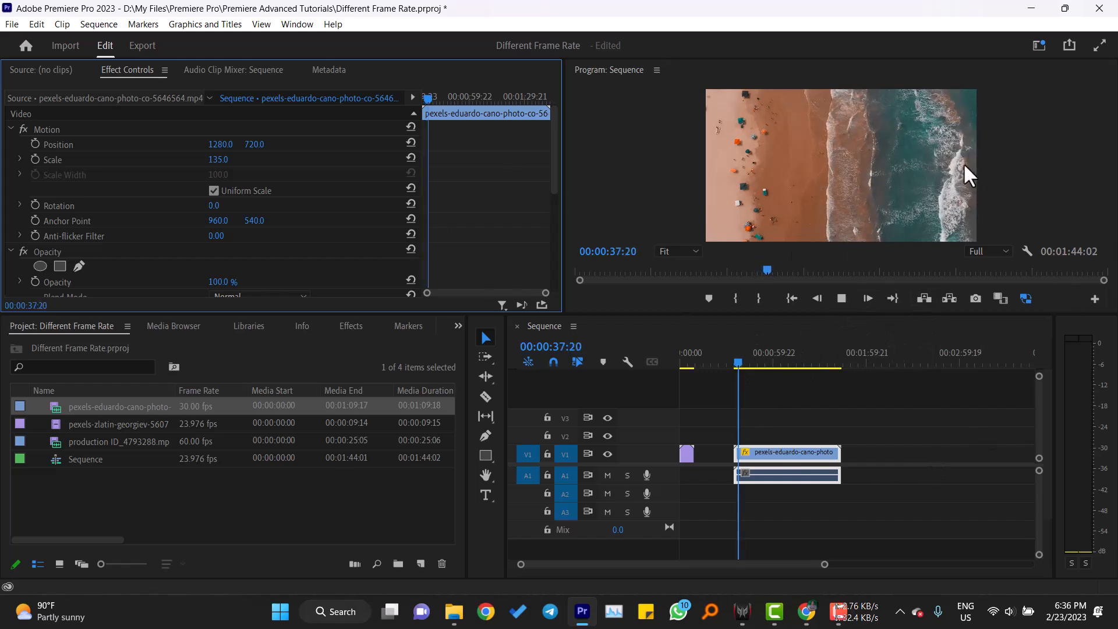
key("space")
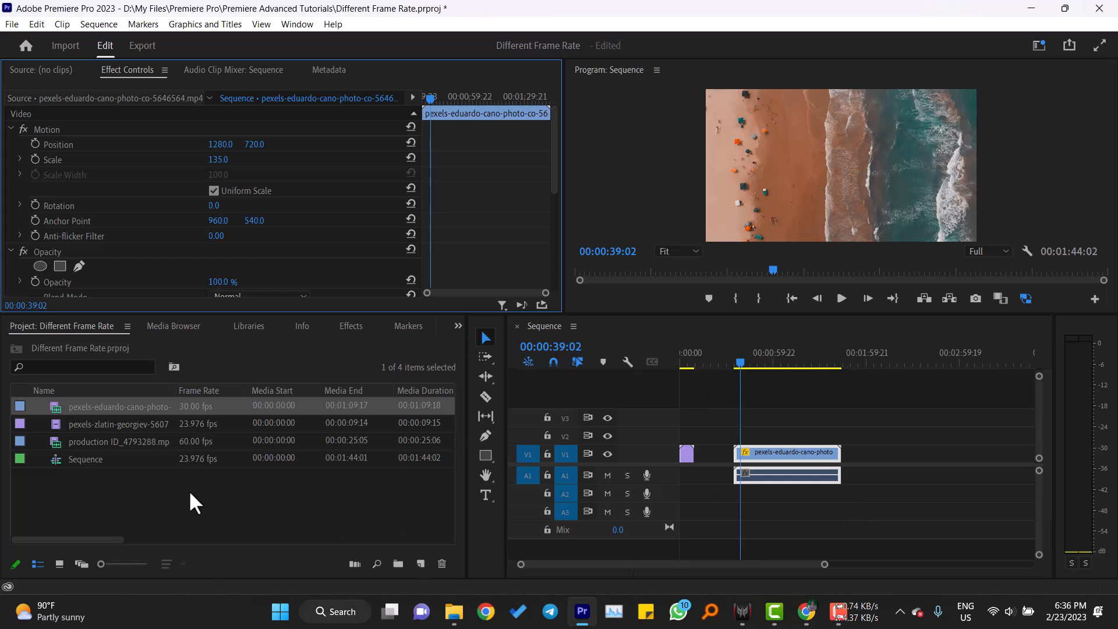
Delete both clips from the sequence timeline
left_click(188, 441)
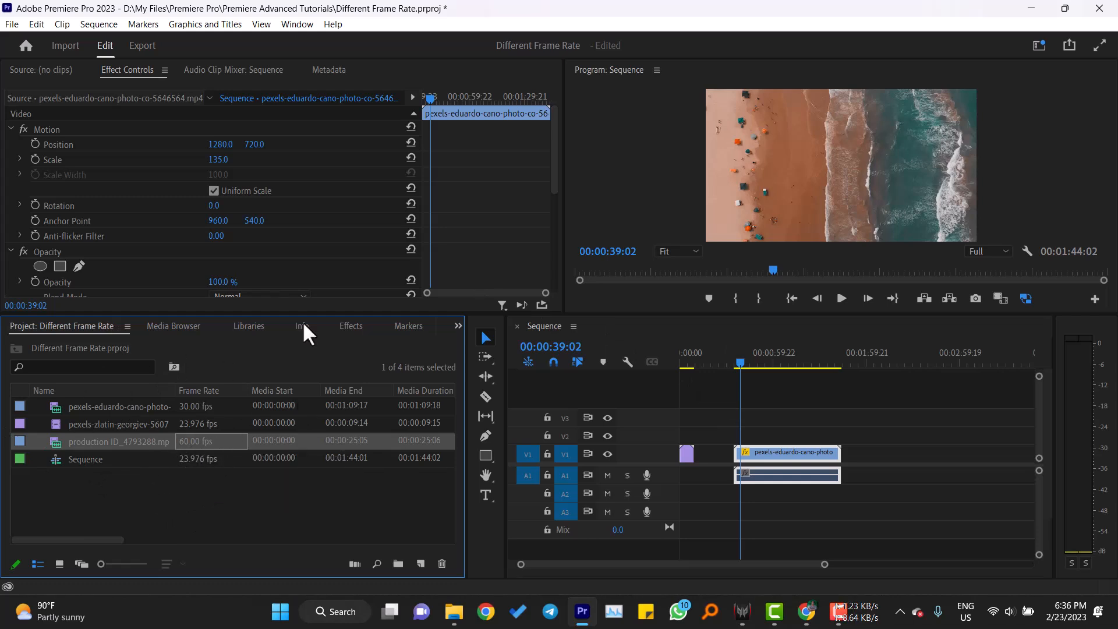
left_click_drag(897, 452, 649, 501)
key("Delete")
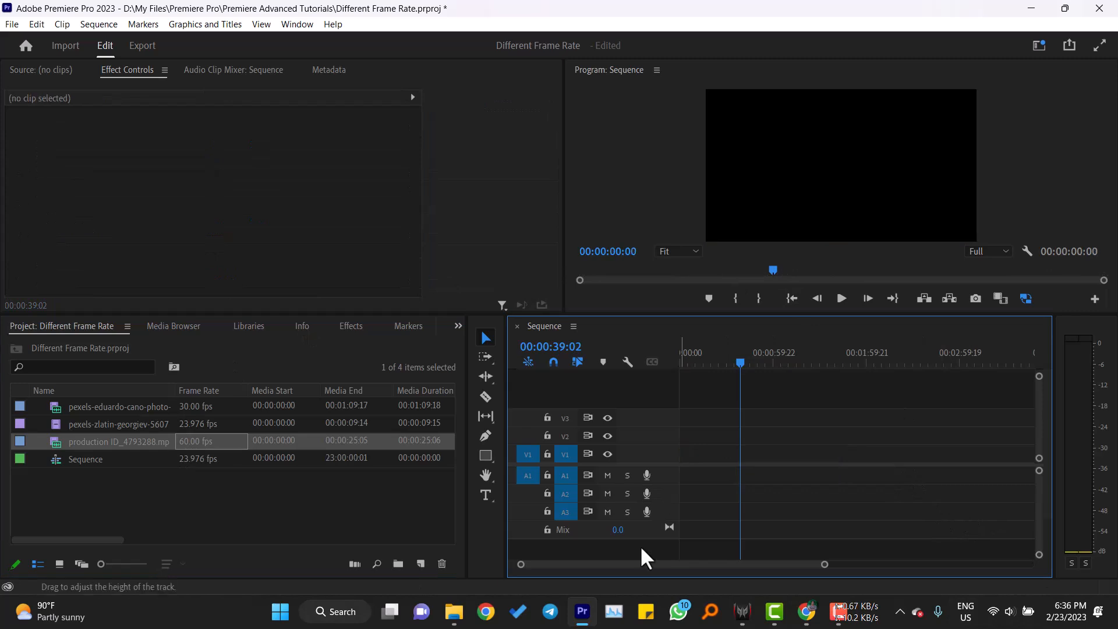
Interpret the footage of all three video clips in the project at an assumed frame rate of 23.976 fps
right_click(147, 444)
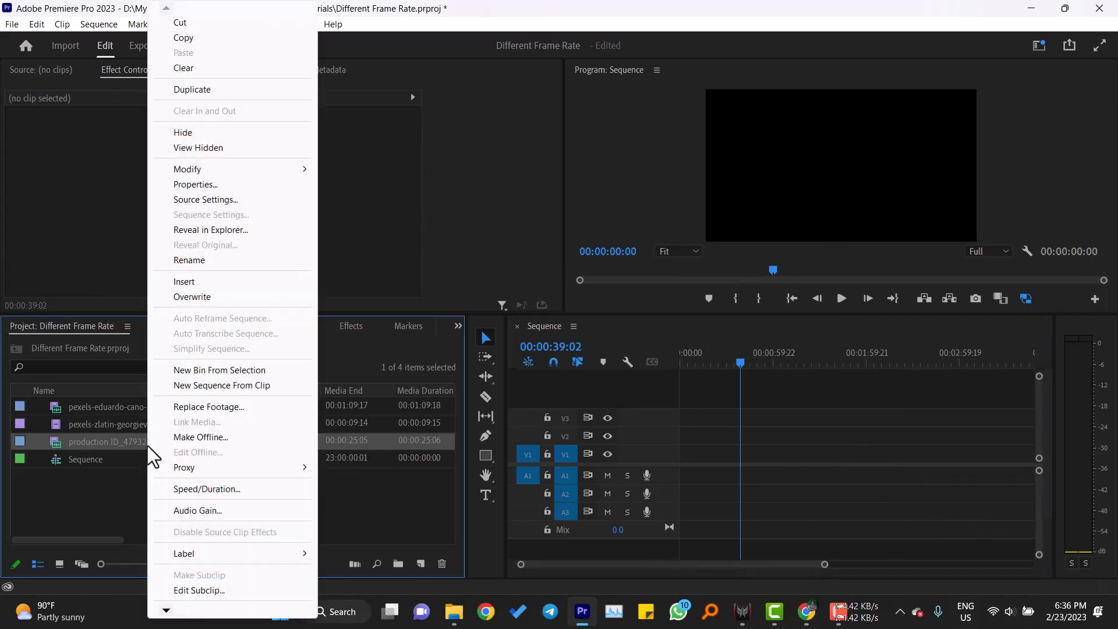
left_click(116, 497)
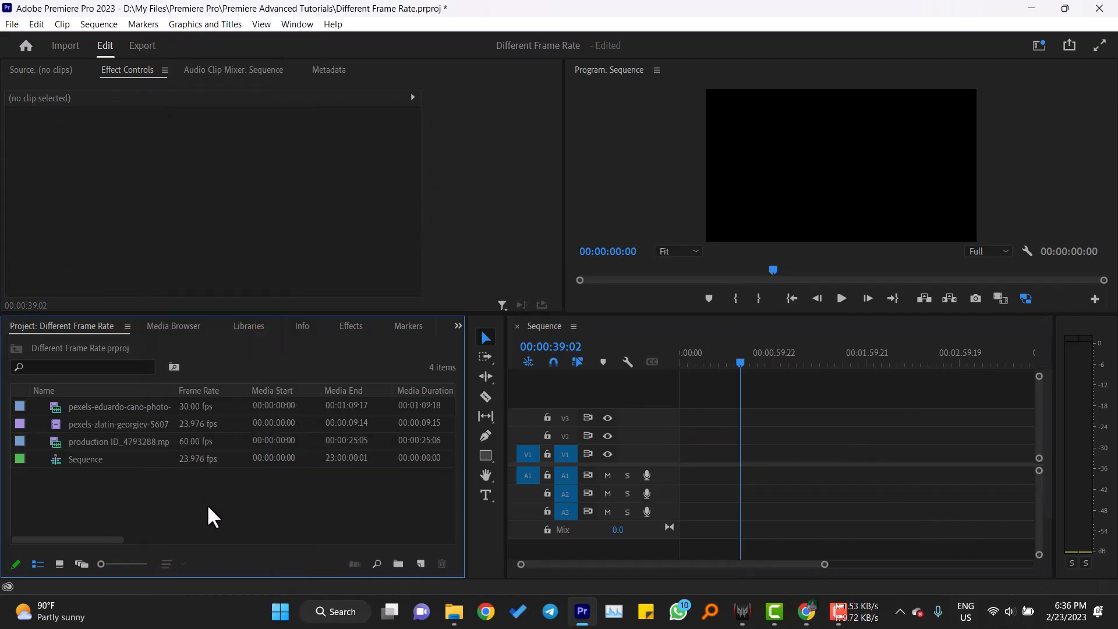
left_click(216, 444)
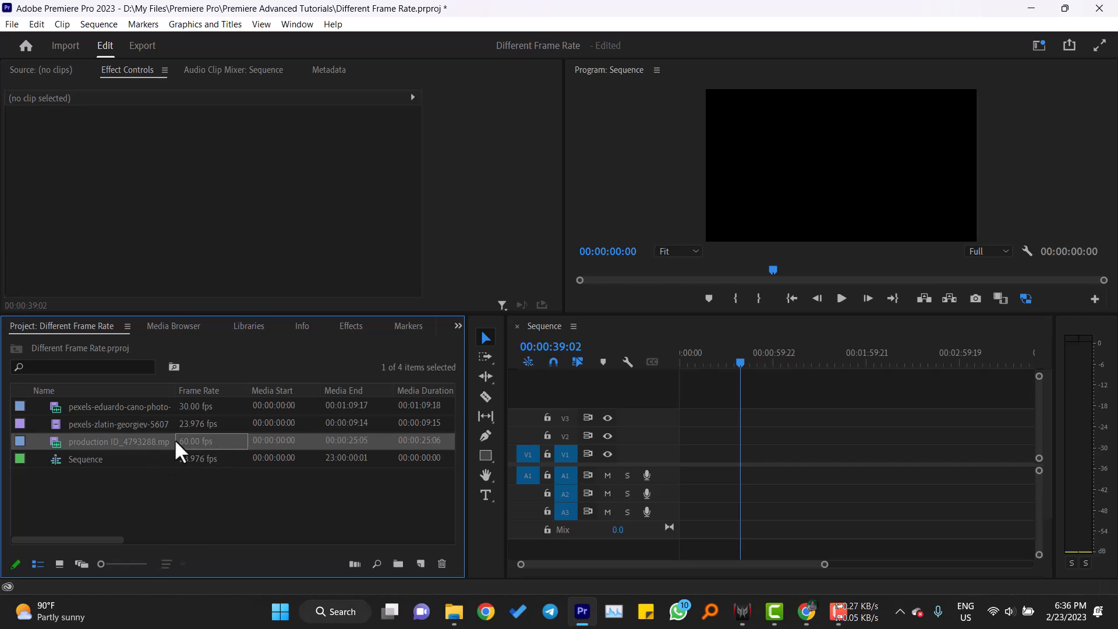
left_click(219, 403, "shift")
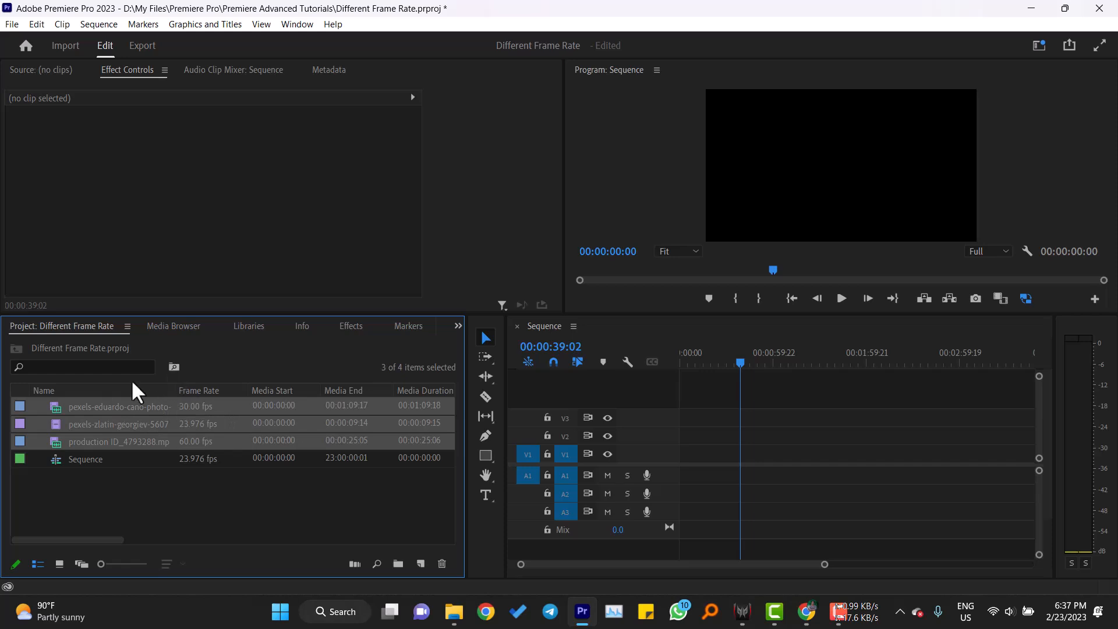
right_click(138, 423)
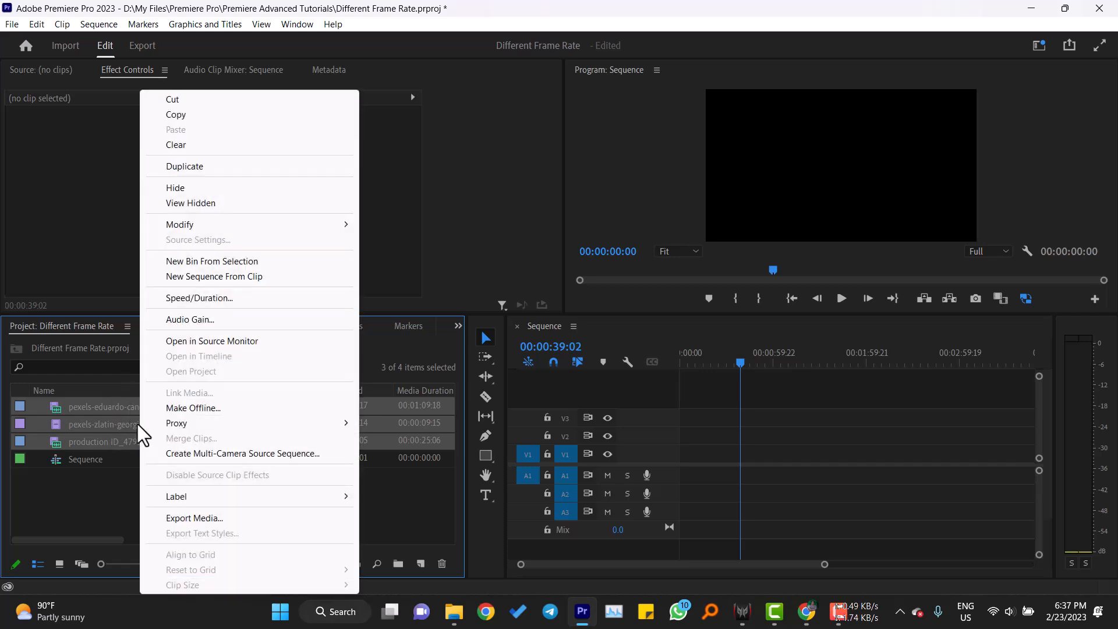
mouse_move(211, 225)
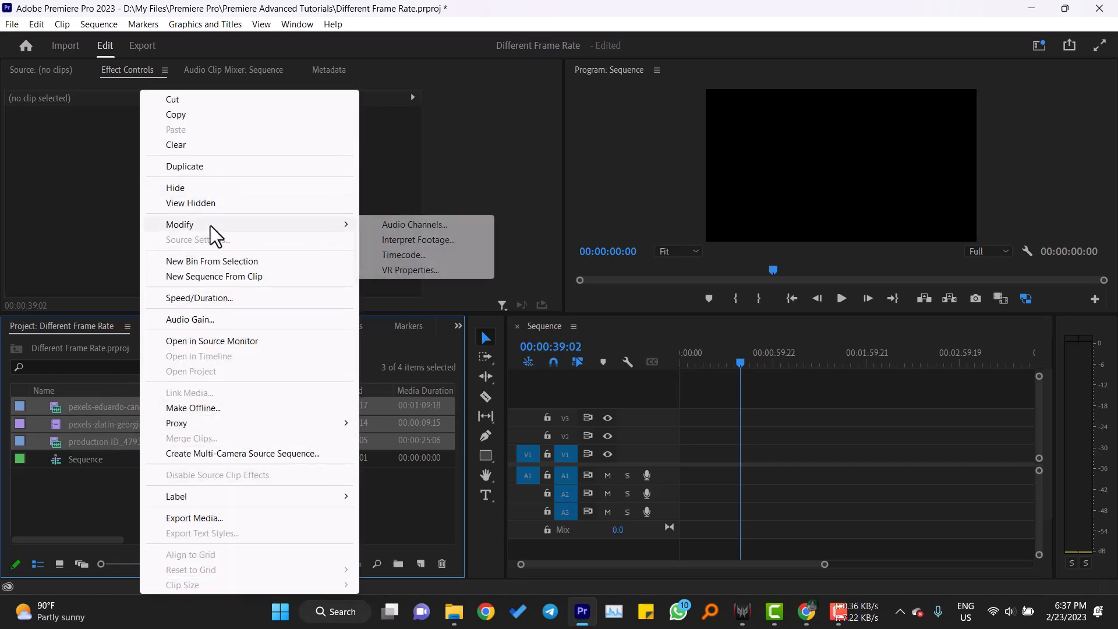
left_click(427, 240)
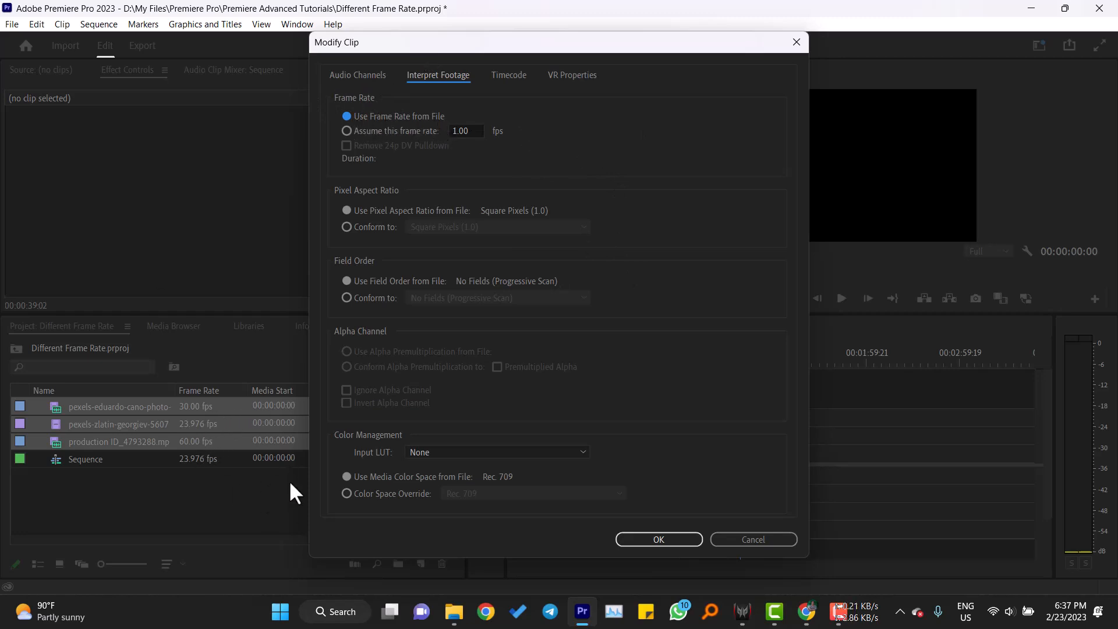
left_click(346, 129)
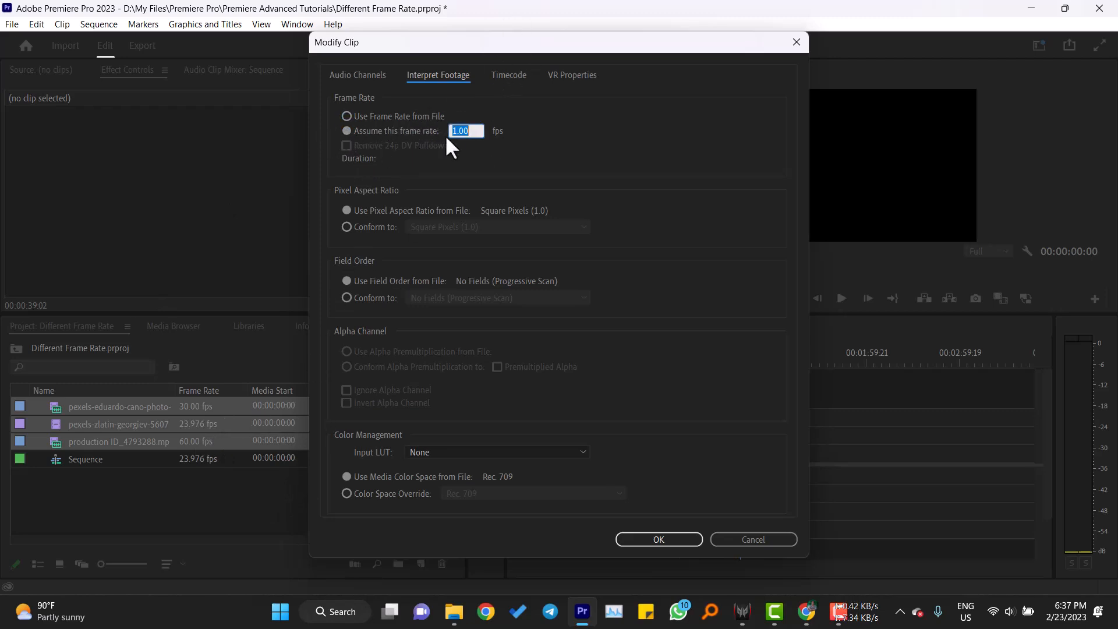
type("23.976")
left_click(666, 541)
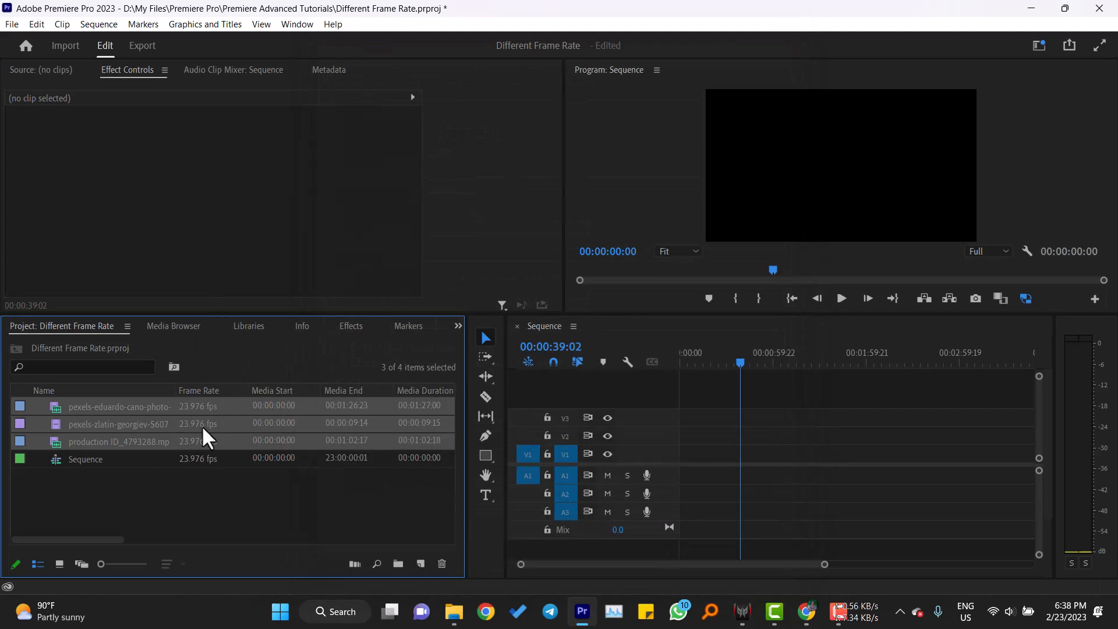
left_click(176, 498)
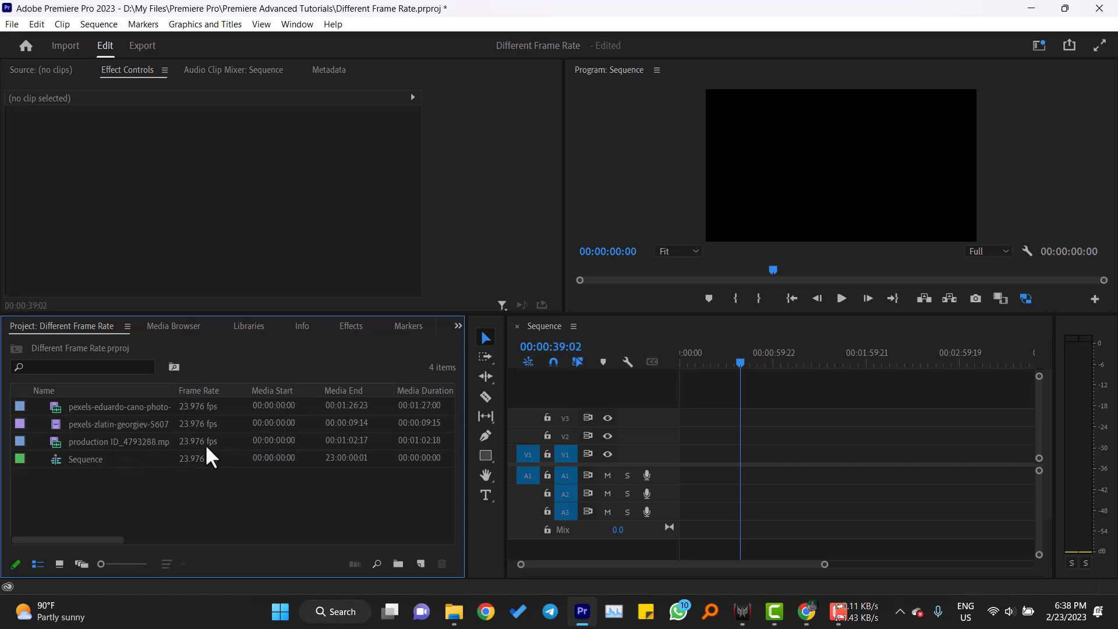
Place the reinterpreted production ID_4793288 clip at the sequence start, keeping the existing sequence settings, and set its scale to 138
left_click_drag(103, 442, 682, 479)
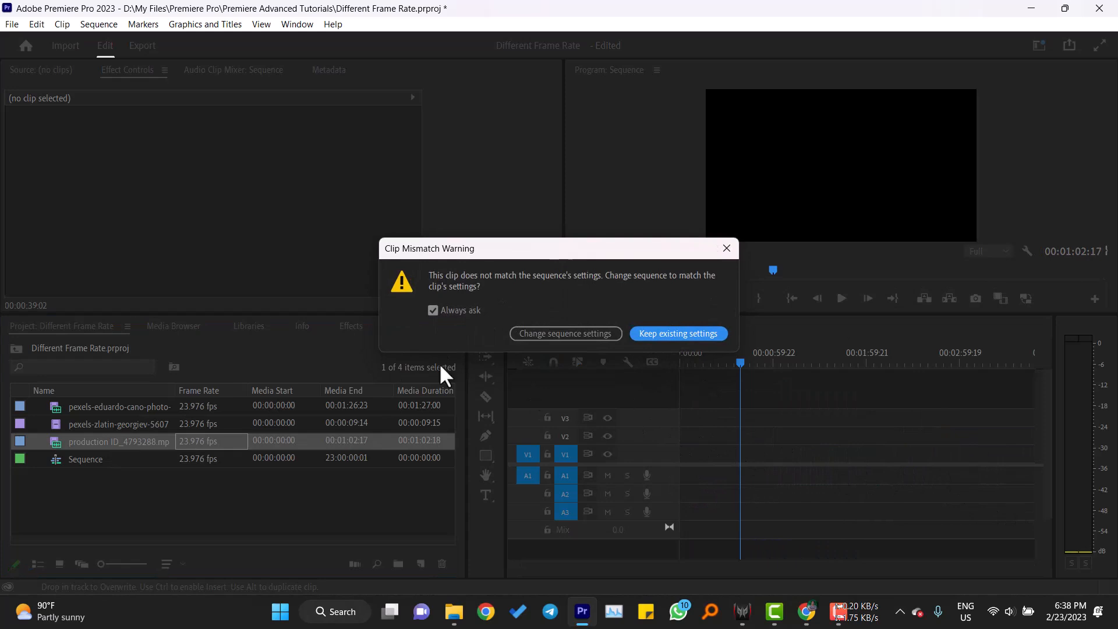
left_click(679, 331)
left_click(681, 367)
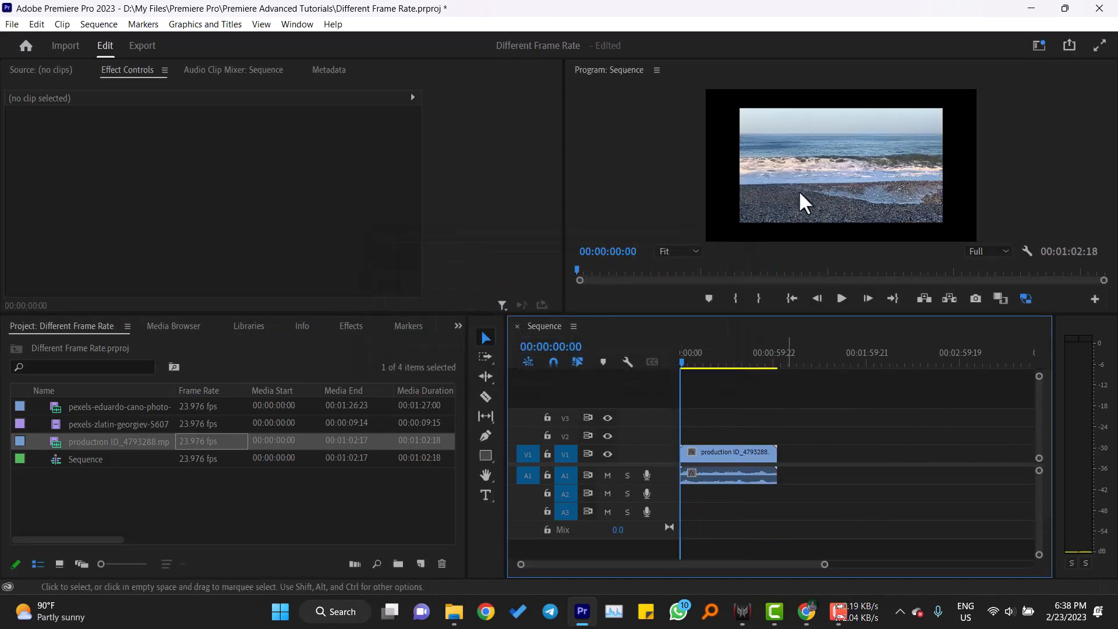
left_click(735, 453)
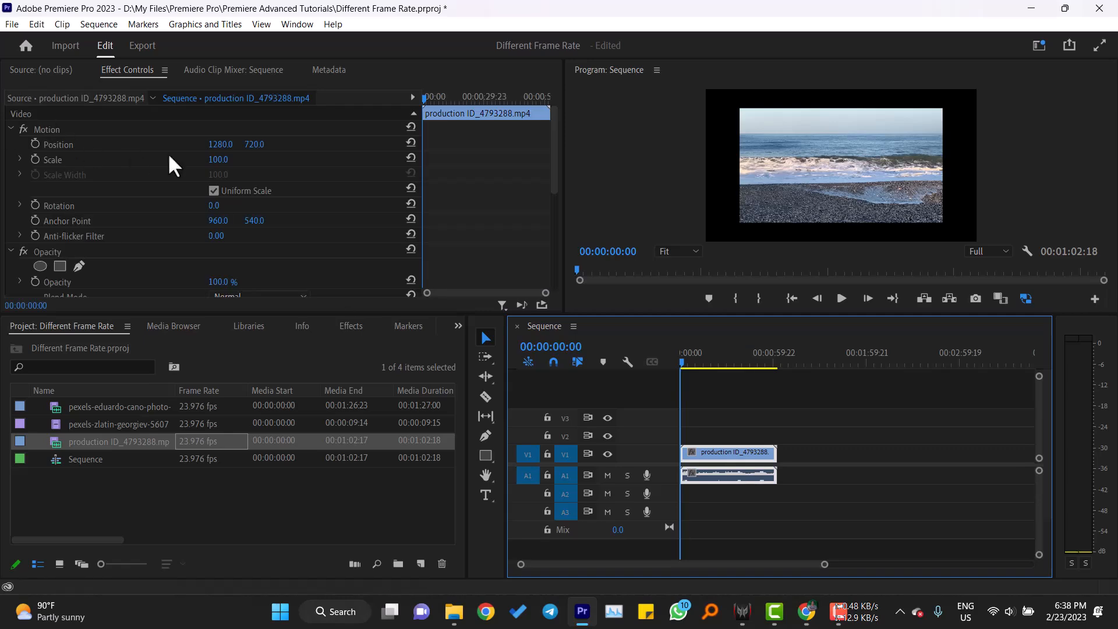
left_click_drag(219, 160, 241, 159)
Play back the reinterpreted clip to check its motion, and delete it from the timeline
key("space")
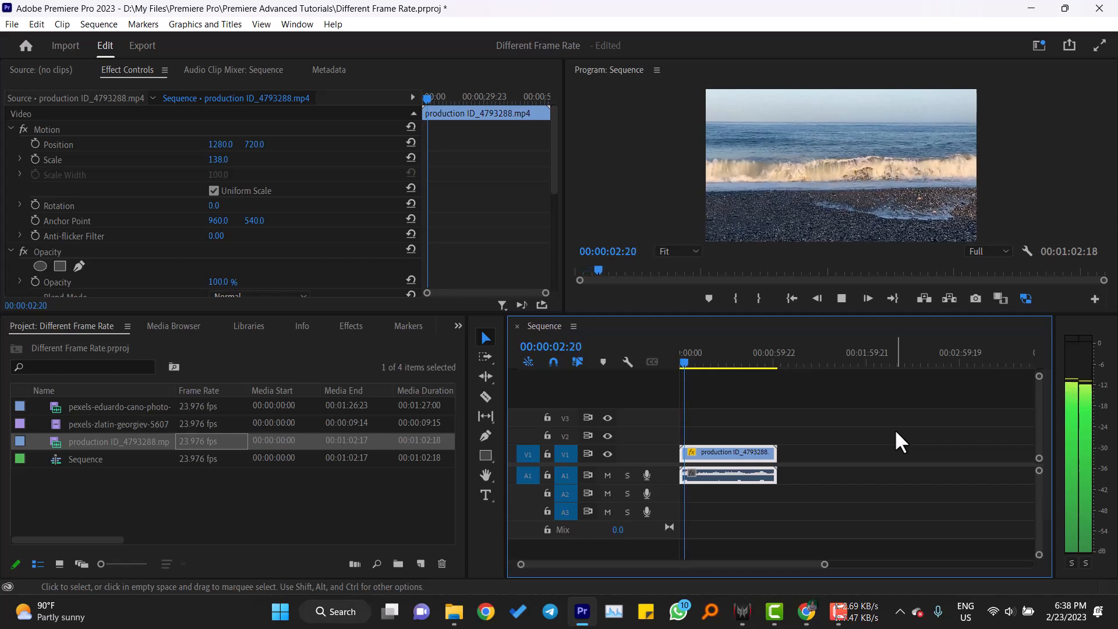
key("space")
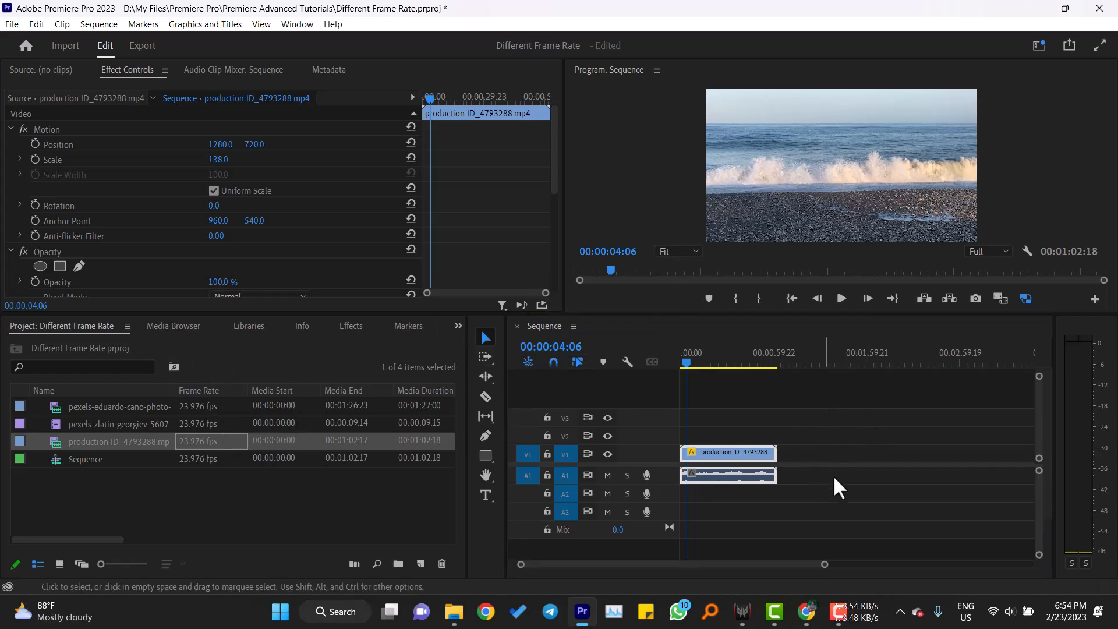
key("Delete")
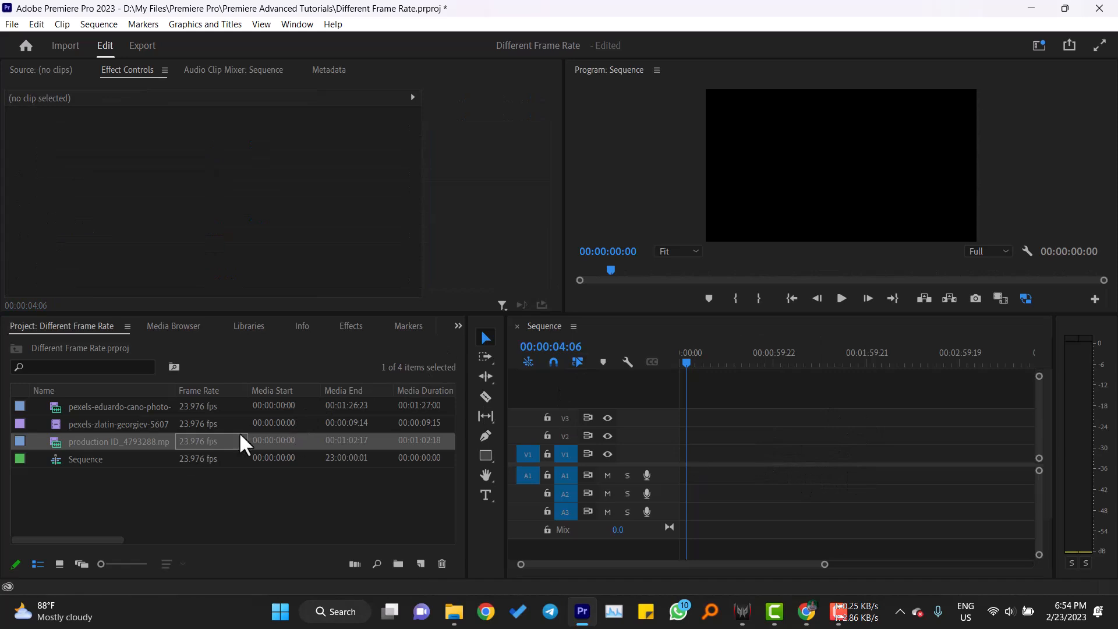
Set the production ID_4793288 clip's footage interpretation back to using the frame rate from its file
left_click(185, 435)
right_click(161, 437)
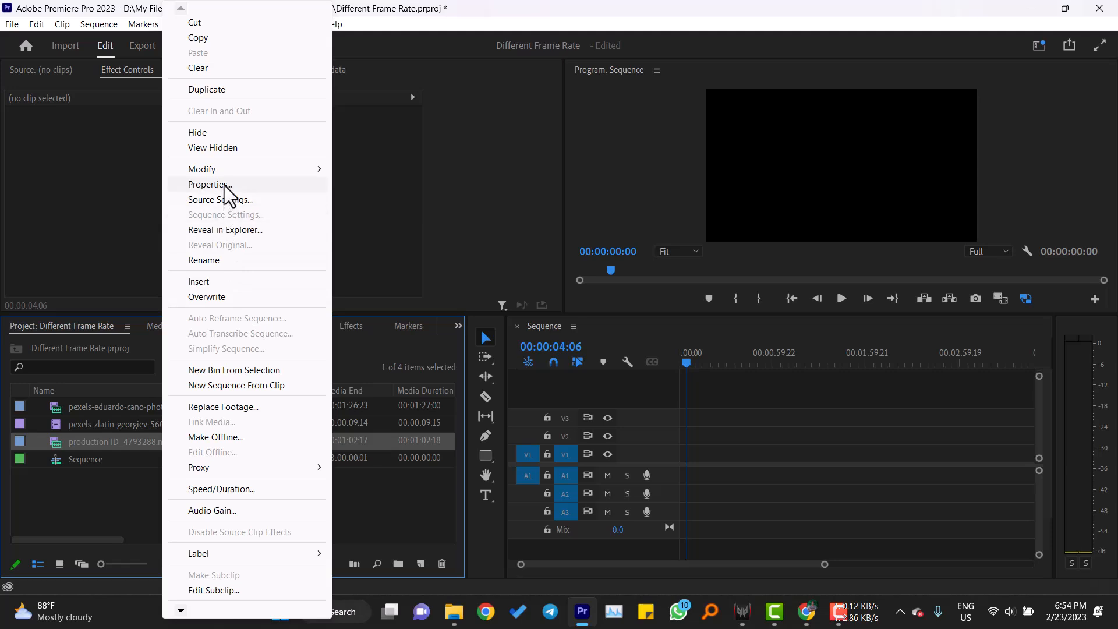
mouse_move(228, 169)
left_click(400, 183)
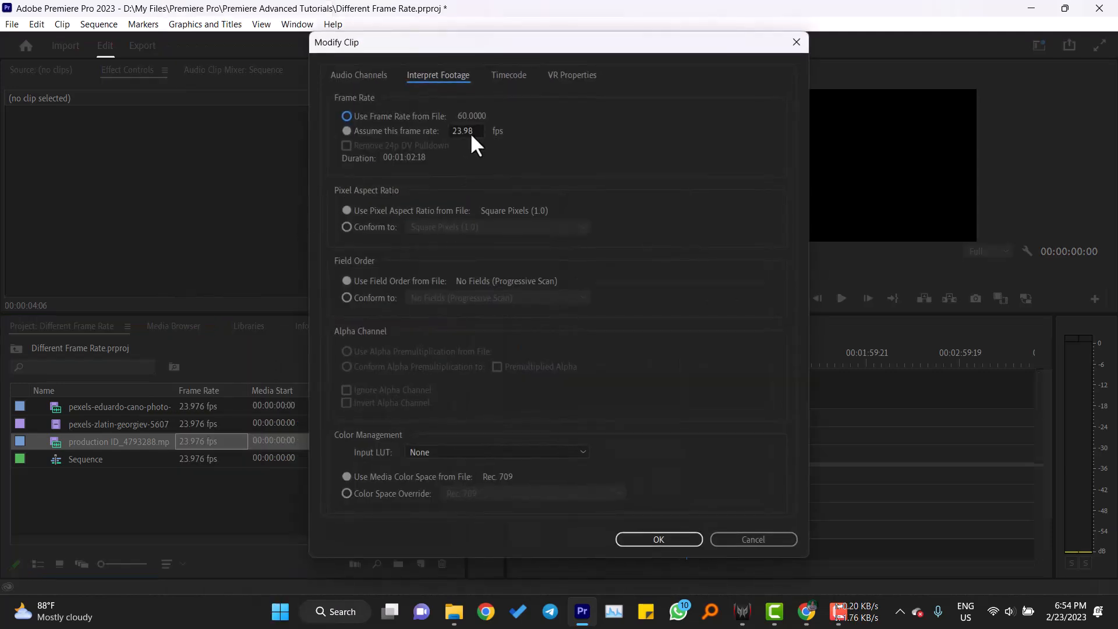
left_click(347, 115)
left_click(660, 540)
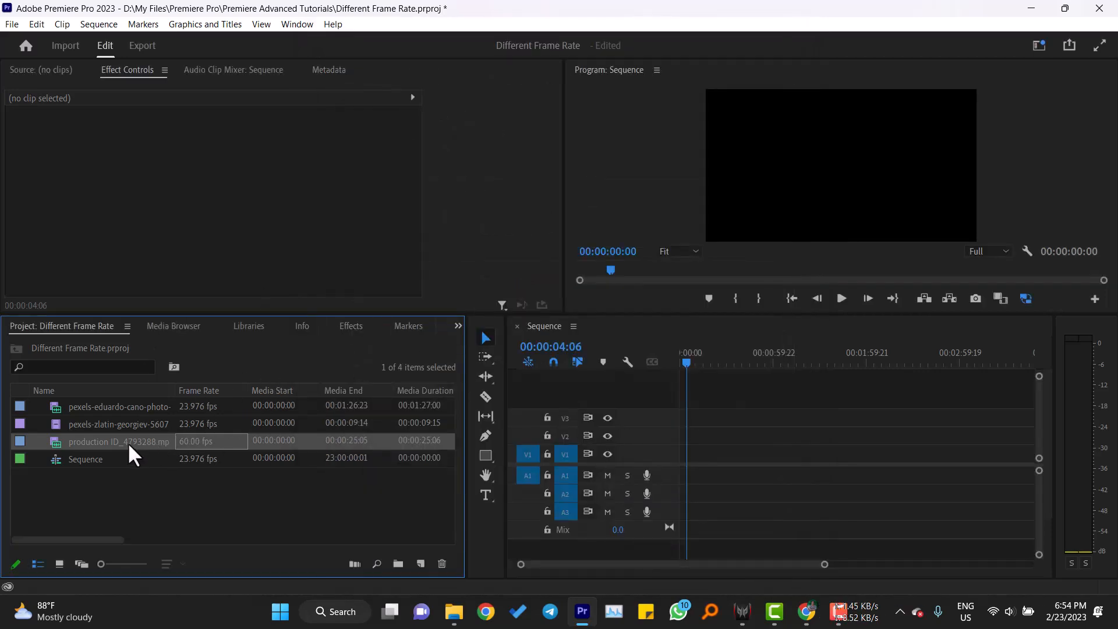
Place the production ID_4793288 clip at the sequence start, keeping the existing sequence settings, and set its speed to 40%
left_click_drag(128, 442, 667, 469)
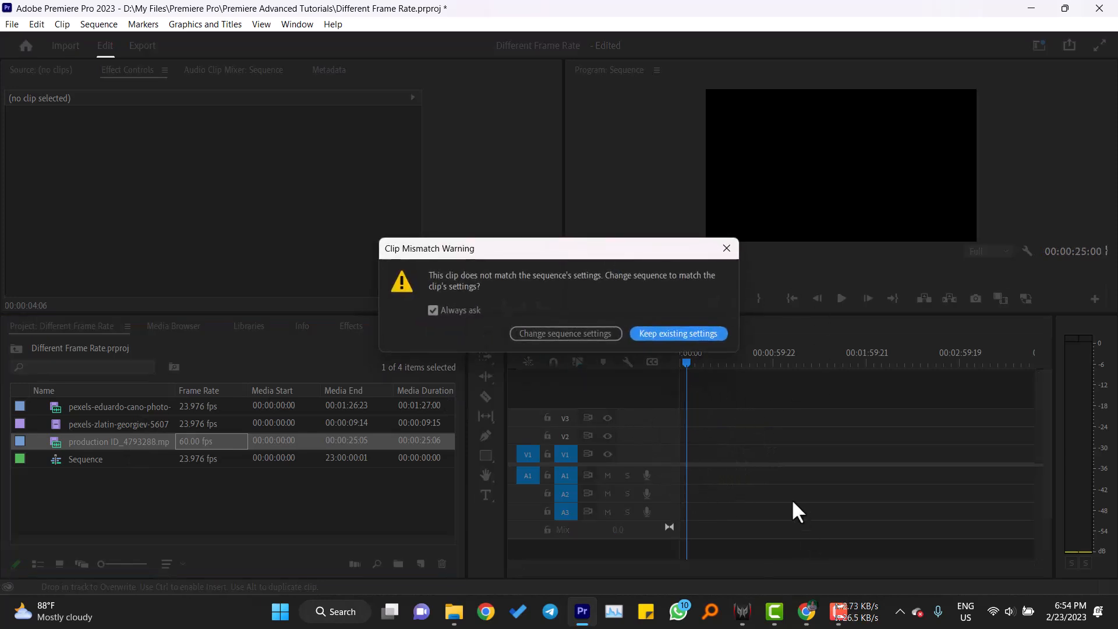
left_click(685, 335)
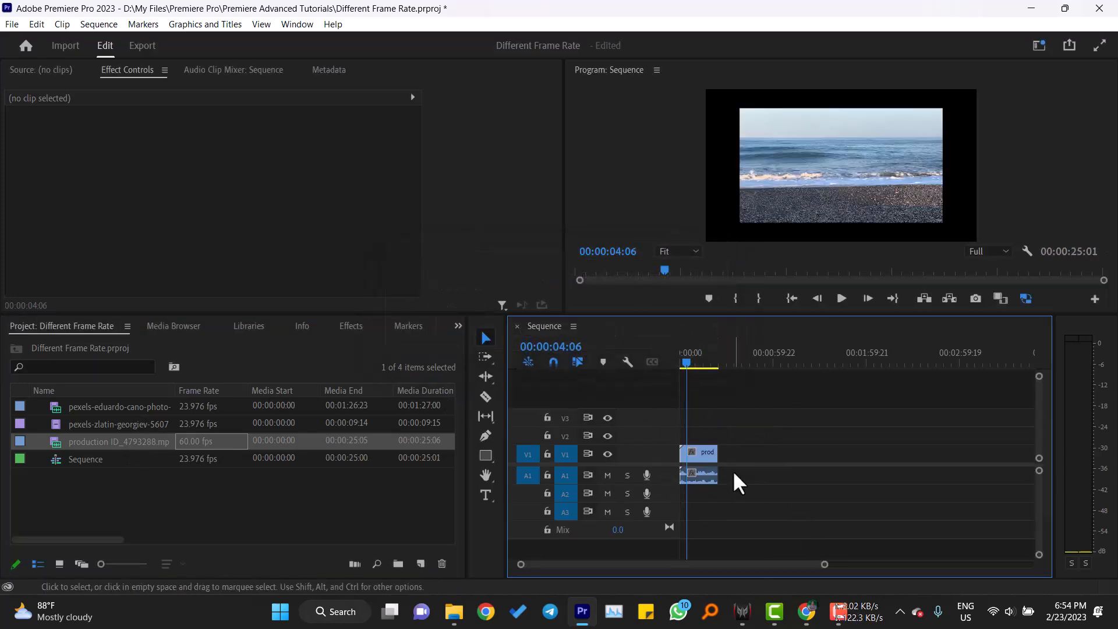
left_click(708, 452)
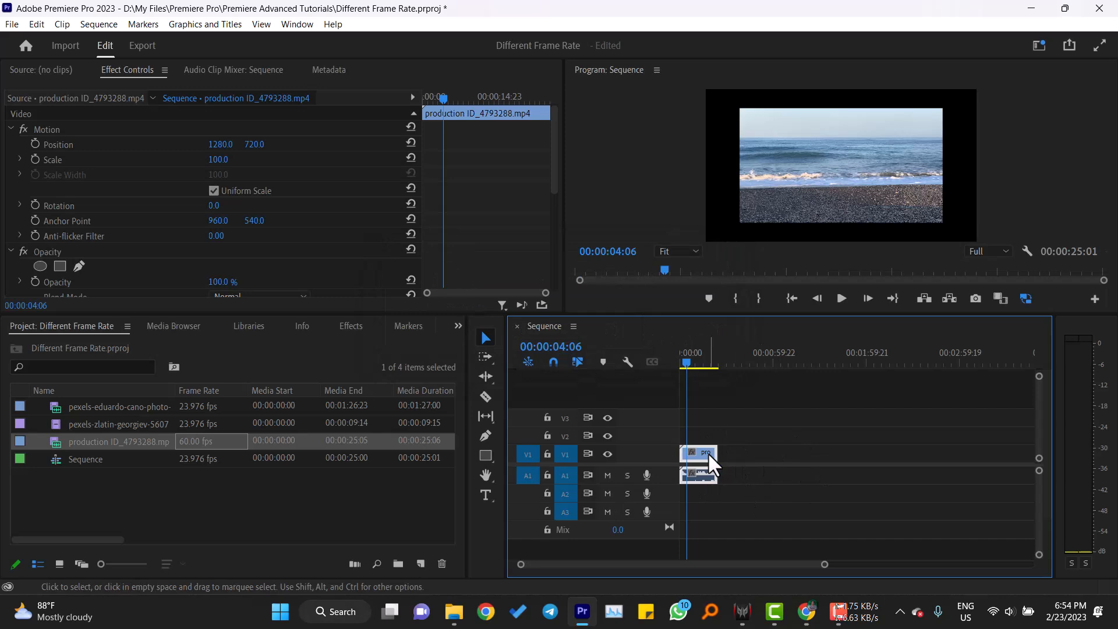
right_click(701, 456)
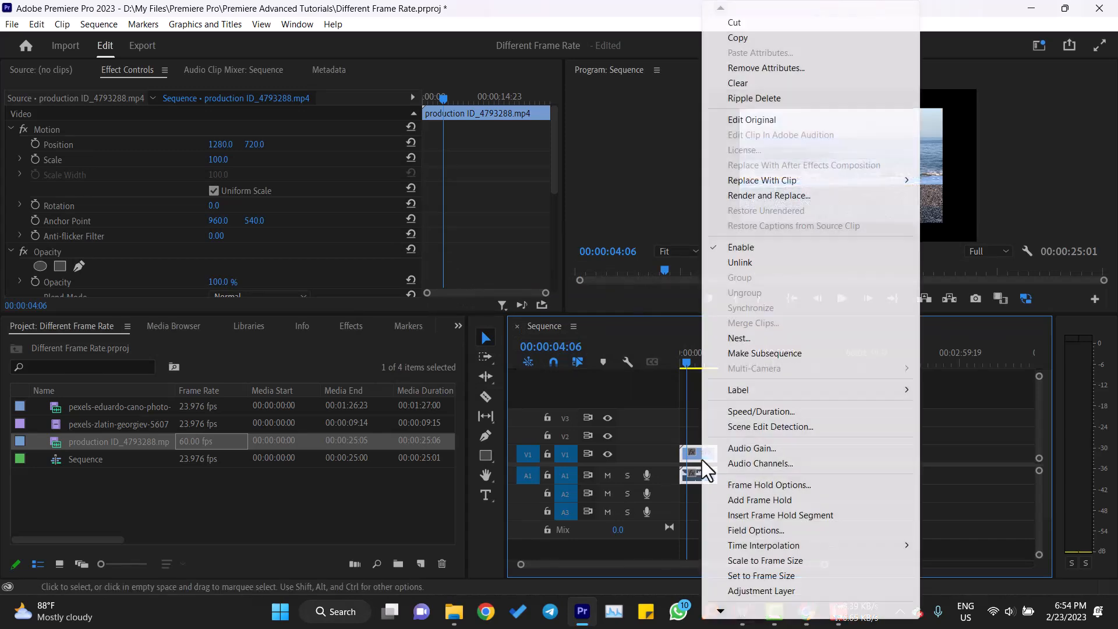
left_click(782, 410)
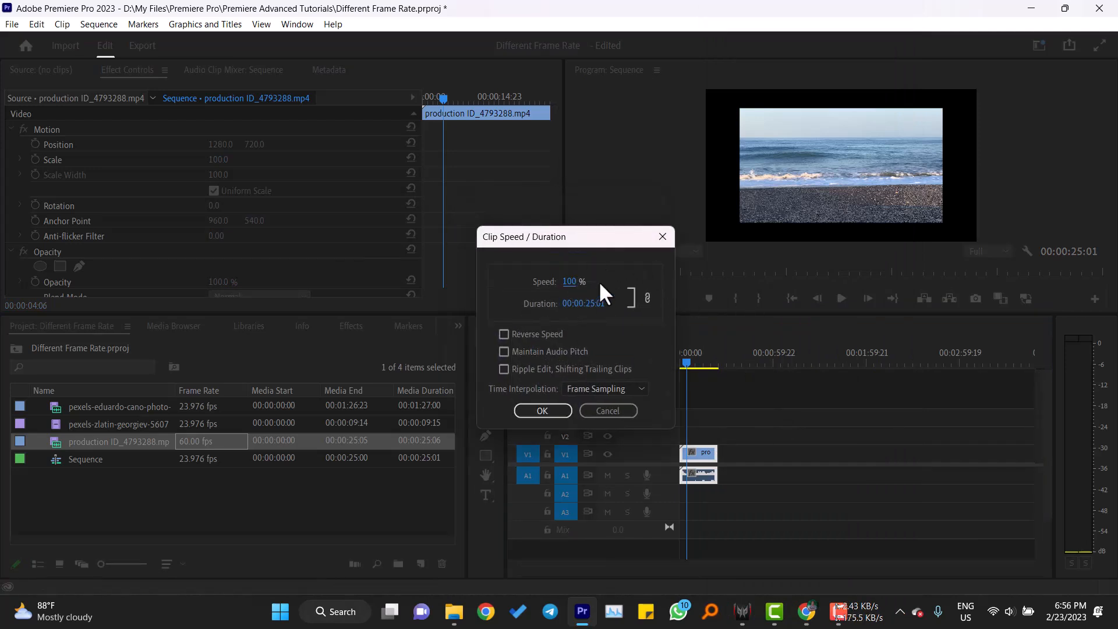
left_click(571, 282)
type("40")
left_click(542, 411)
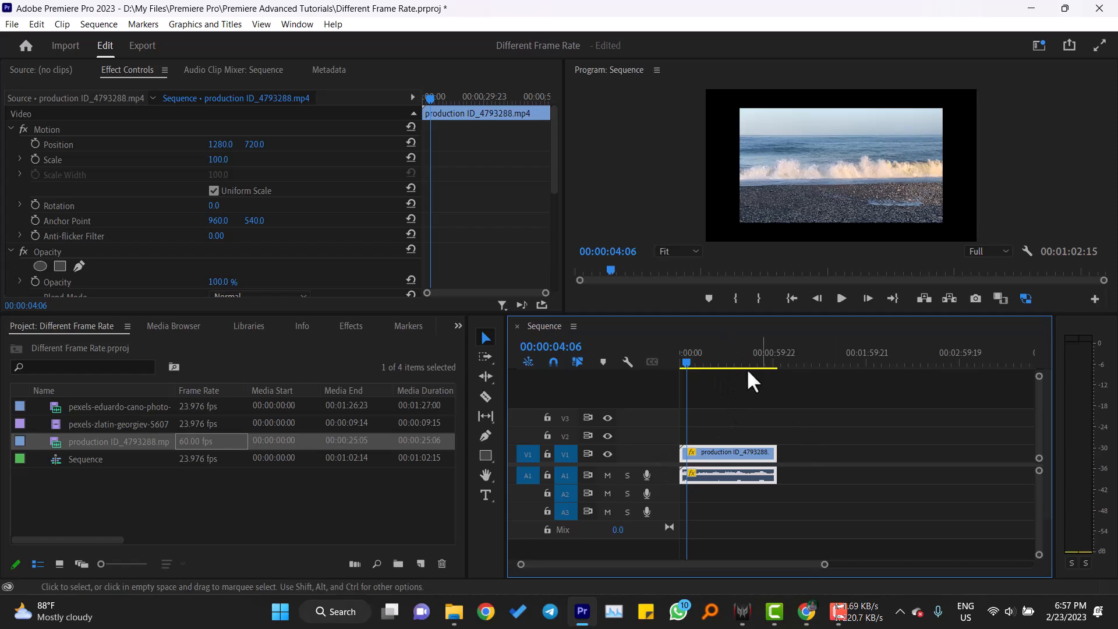
Play back the slowed production ID_4793288 clip from the sequence start to check its motion
left_click_drag(687, 362, 662, 376)
key("space")
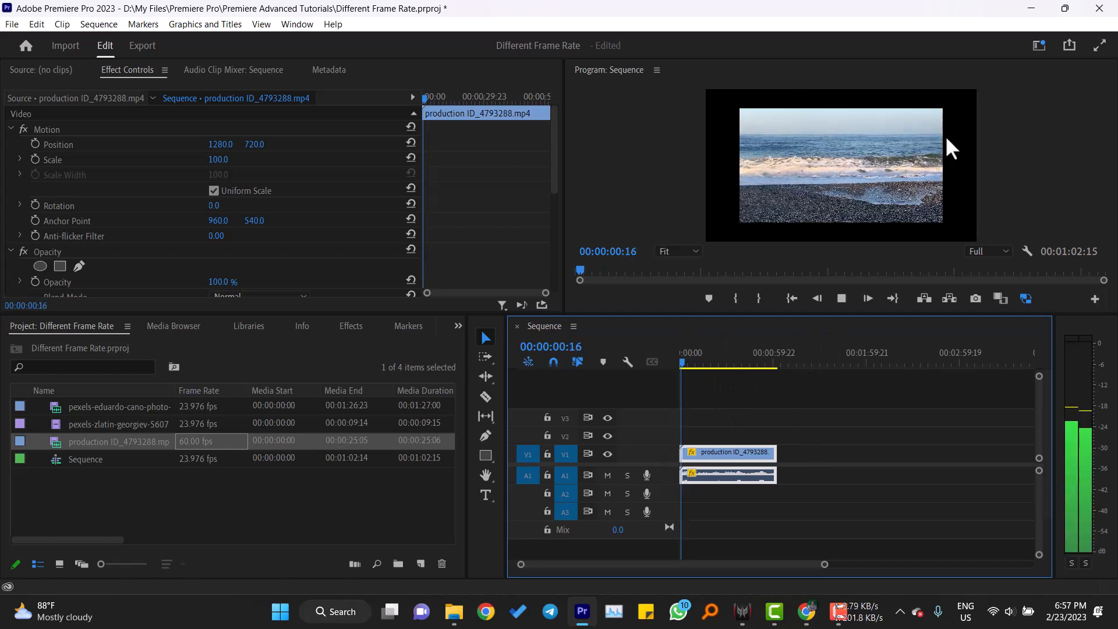
key("space")
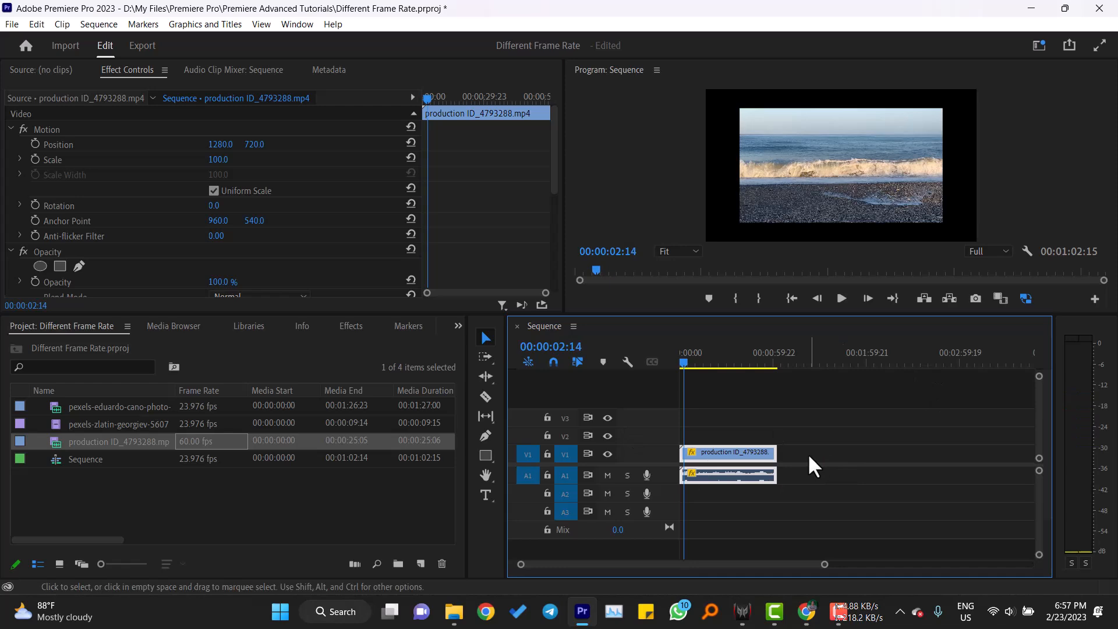
Set the footage interpretation of the first pexels clip in the project back to using the frame rate from its file
left_click(218, 410)
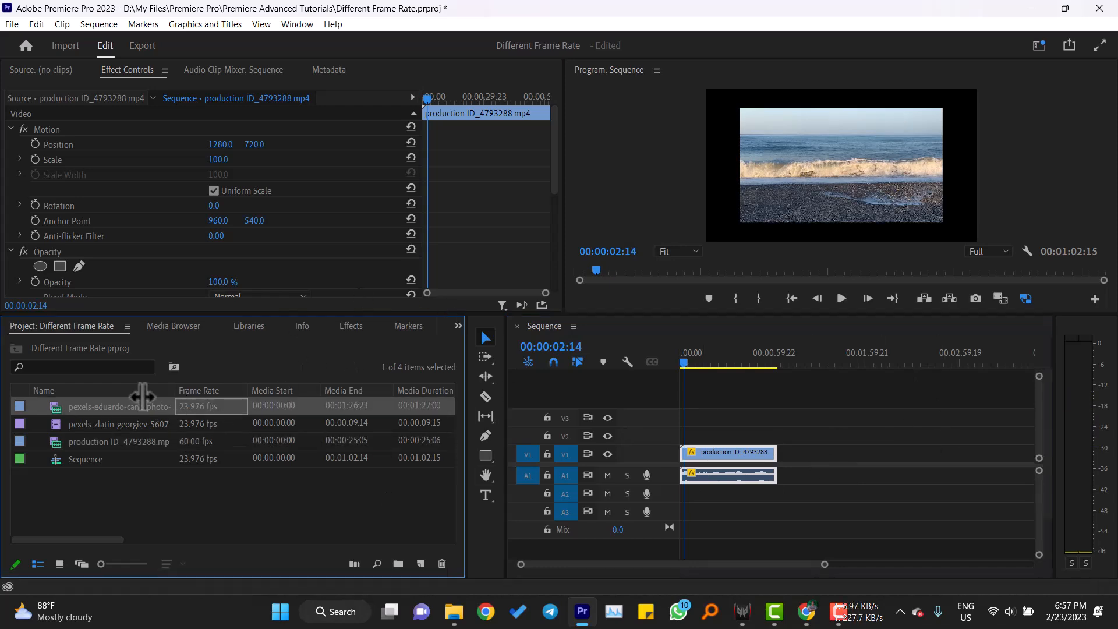
right_click(145, 412)
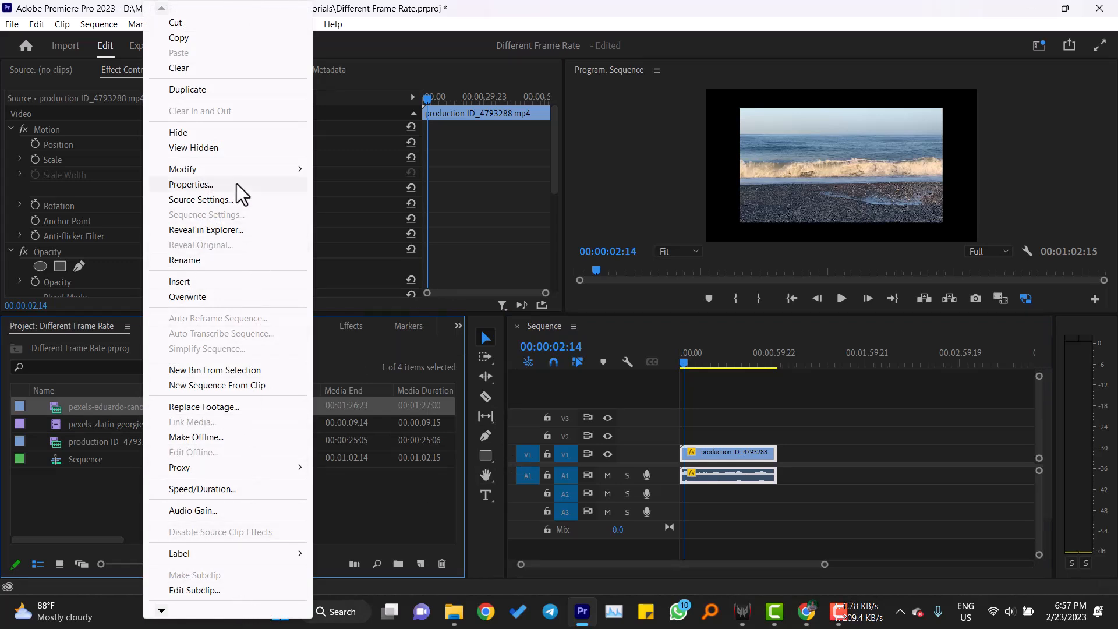
mouse_move(299, 170)
left_click(412, 184)
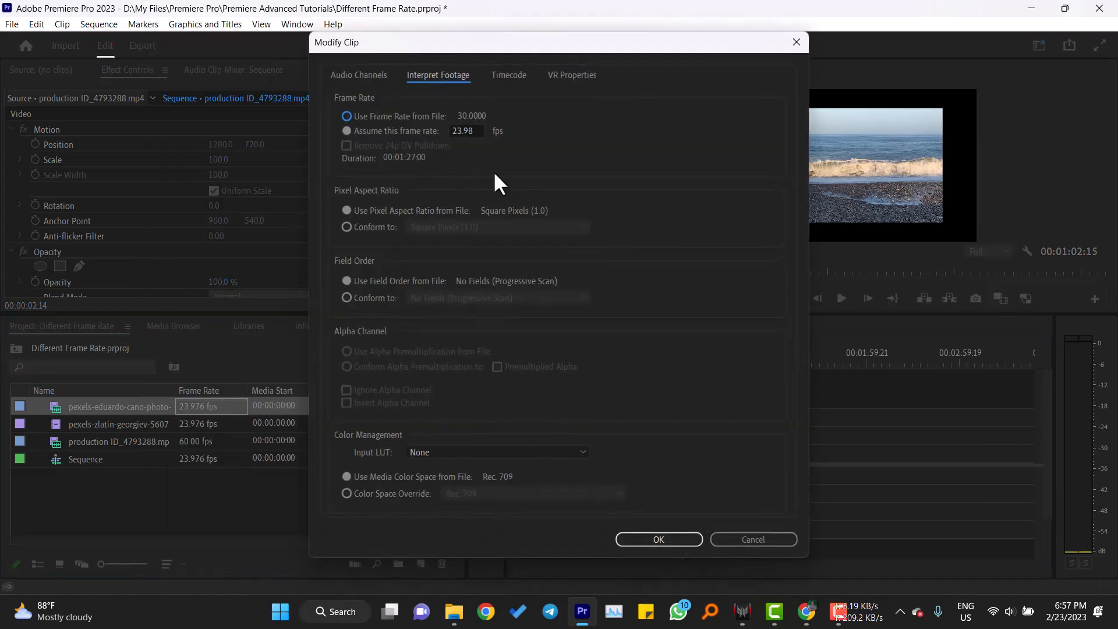
left_click(346, 116)
left_click(686, 544)
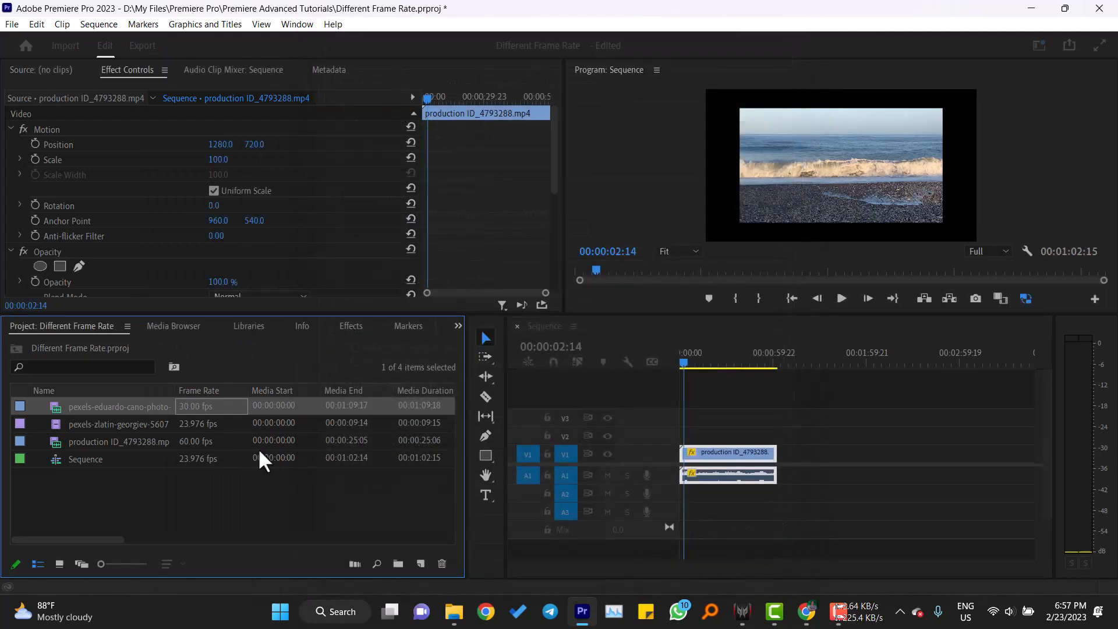
Place the 30 fps pexels clip on V1 with a gap behind the production ID_4793288 clip, and set its speed to 80%
left_click_drag(130, 408, 821, 485)
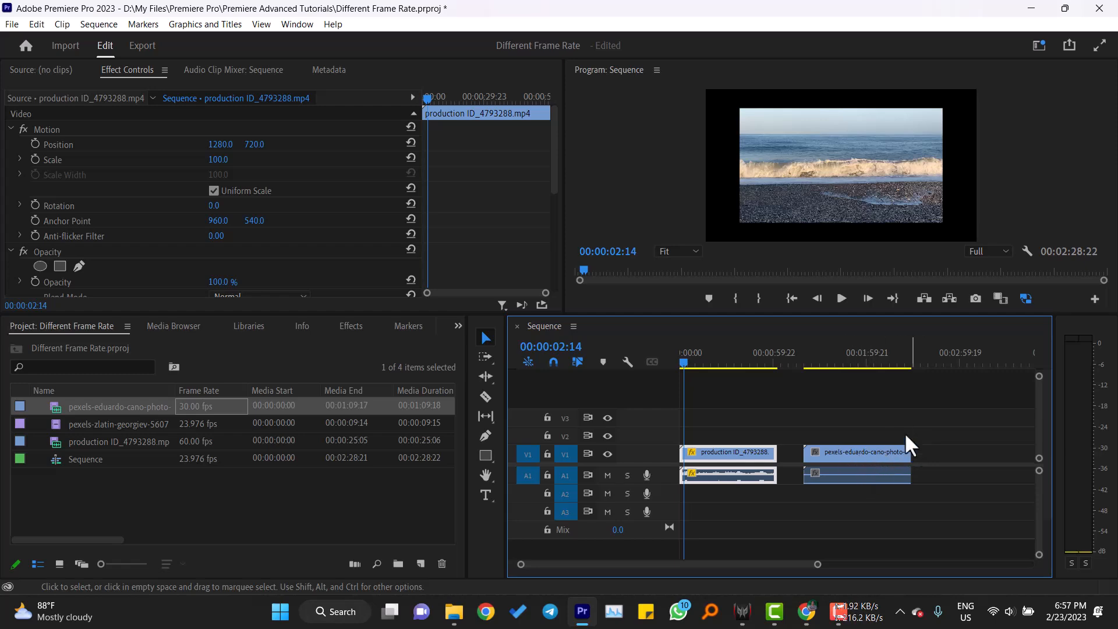
left_click(857, 455)
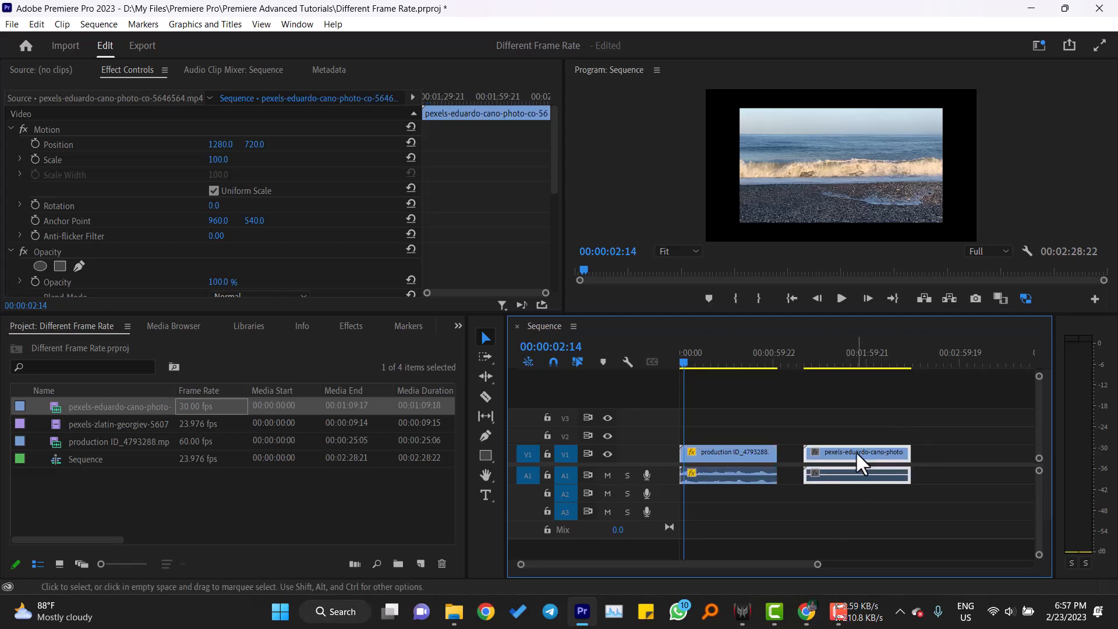
right_click(857, 453)
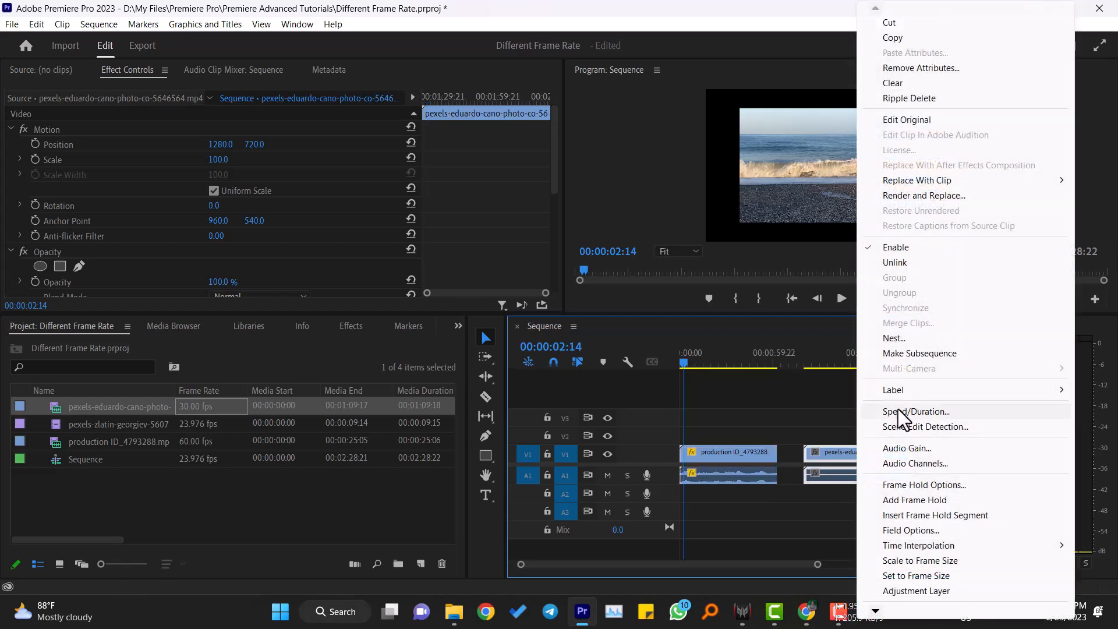
left_click(939, 410)
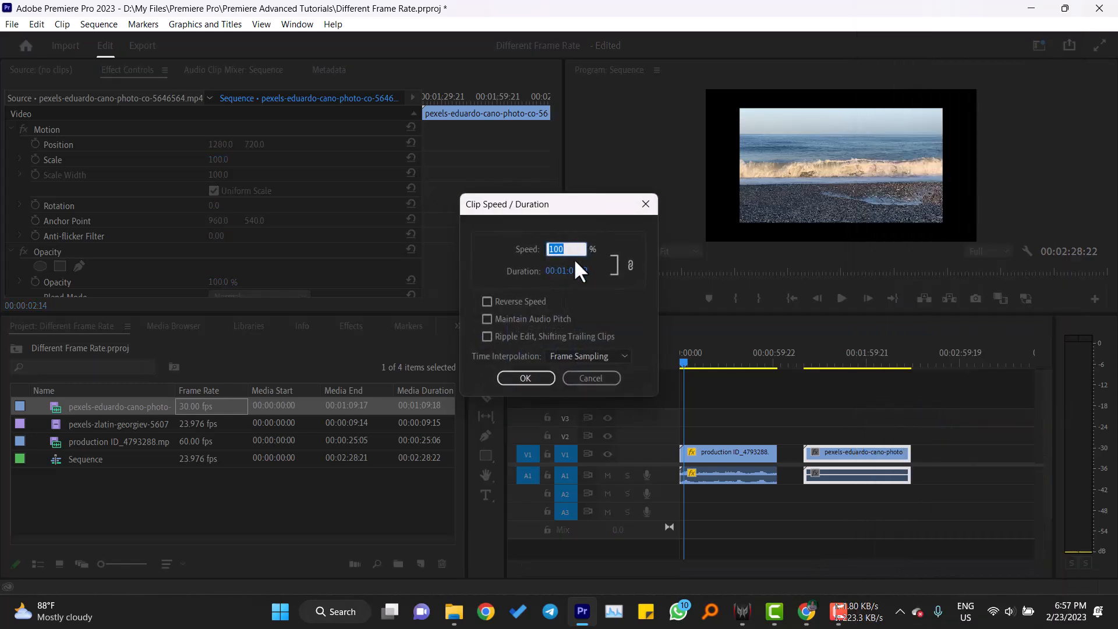
type("80")
left_click(537, 376)
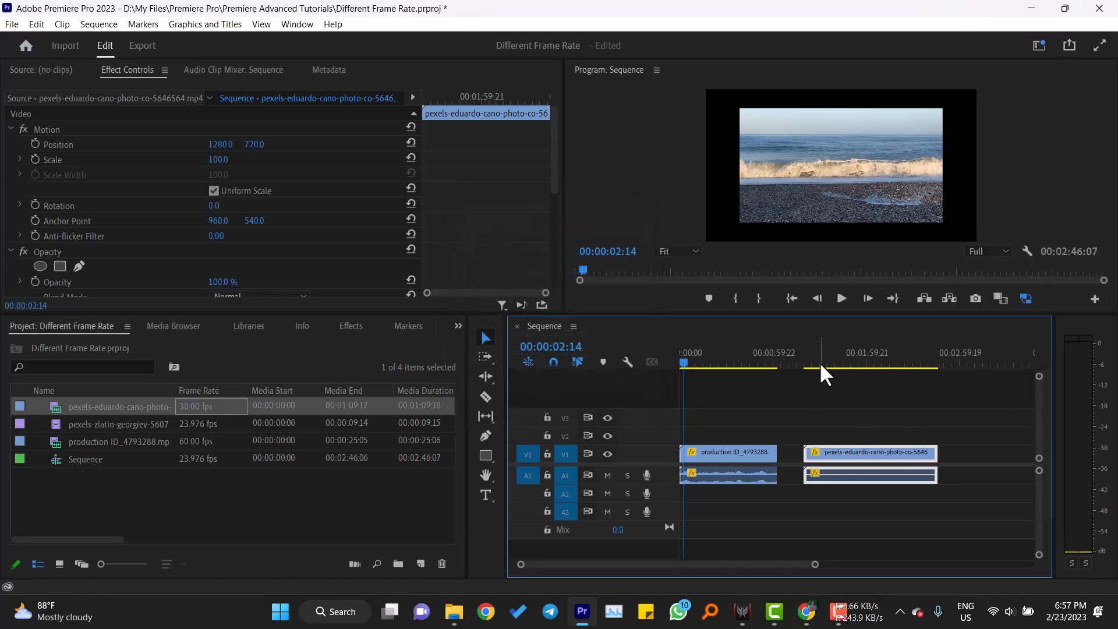
Play back a part of the slowed pexels clip on the timeline to check its motion
left_click_drag(802, 359, 826, 359)
key("space")
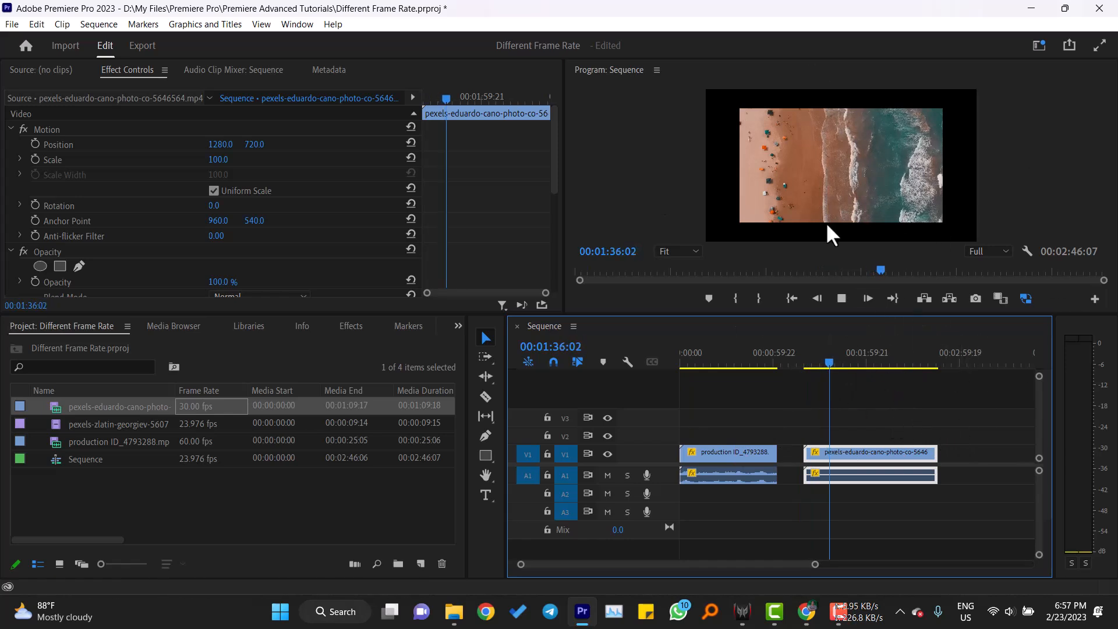
key("space")
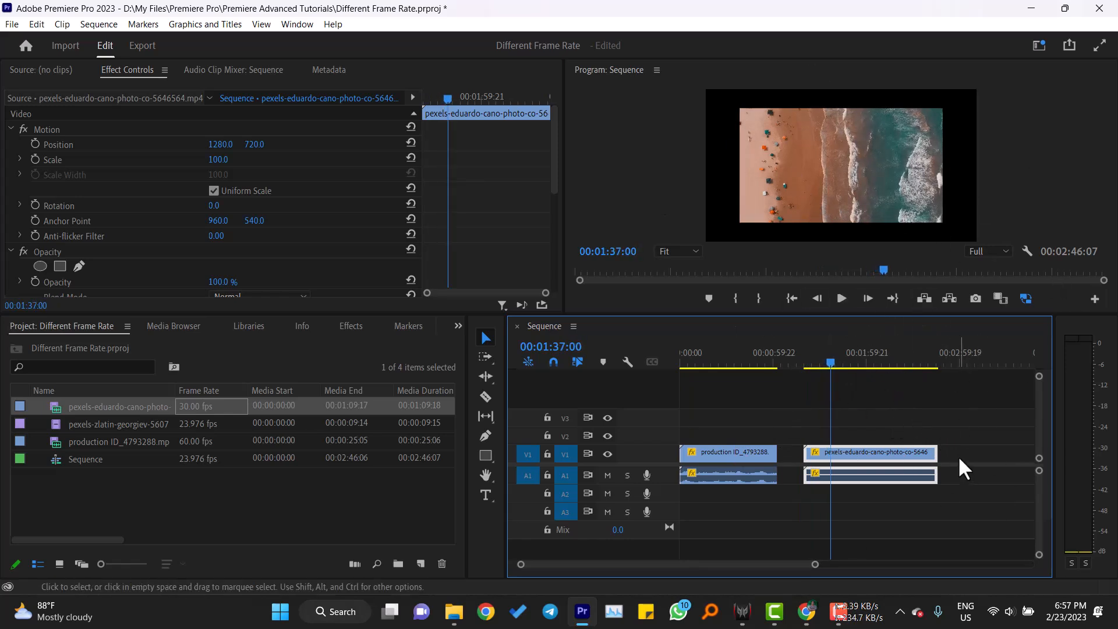